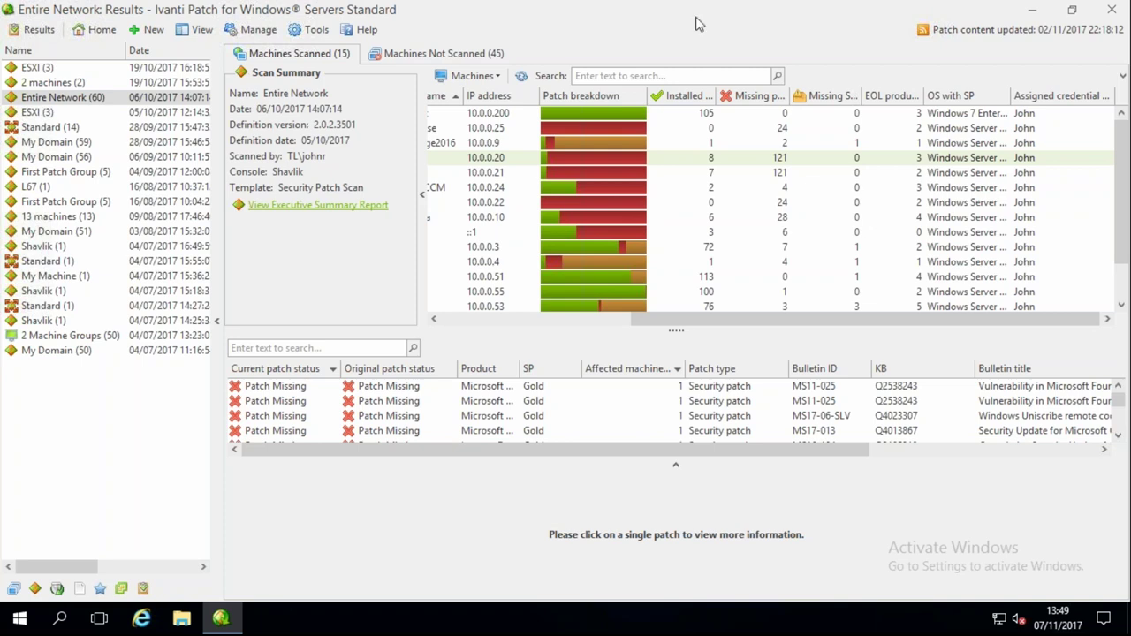
- Go to the home scan setup, keep the Security Patch Scan template and set the scan to Recurring
left_click(194, 29)
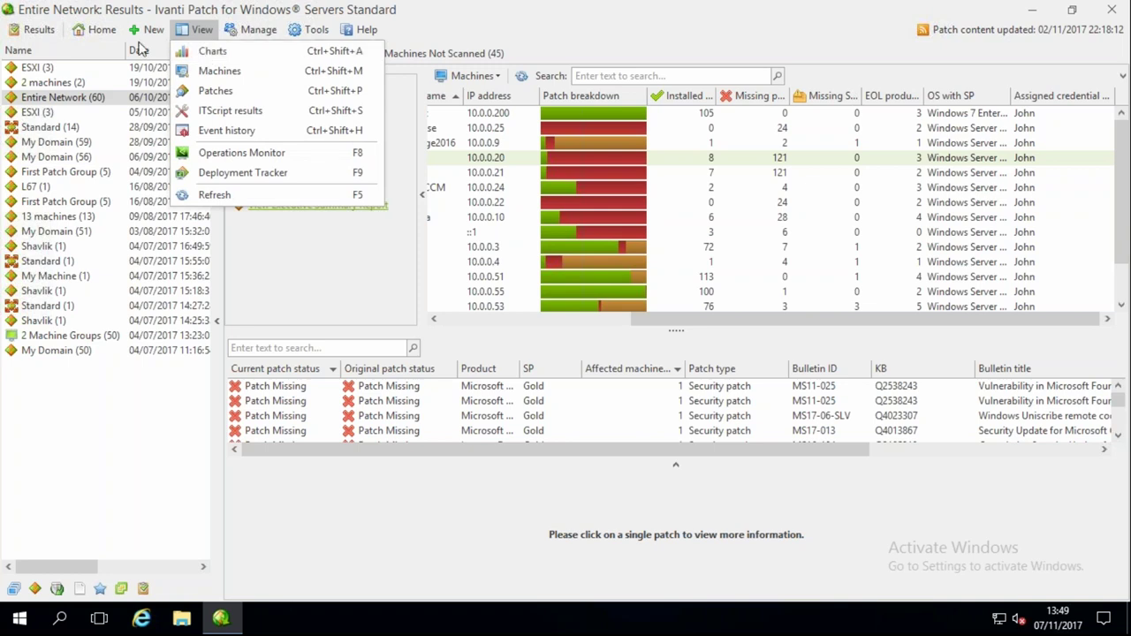
left_click(101, 30)
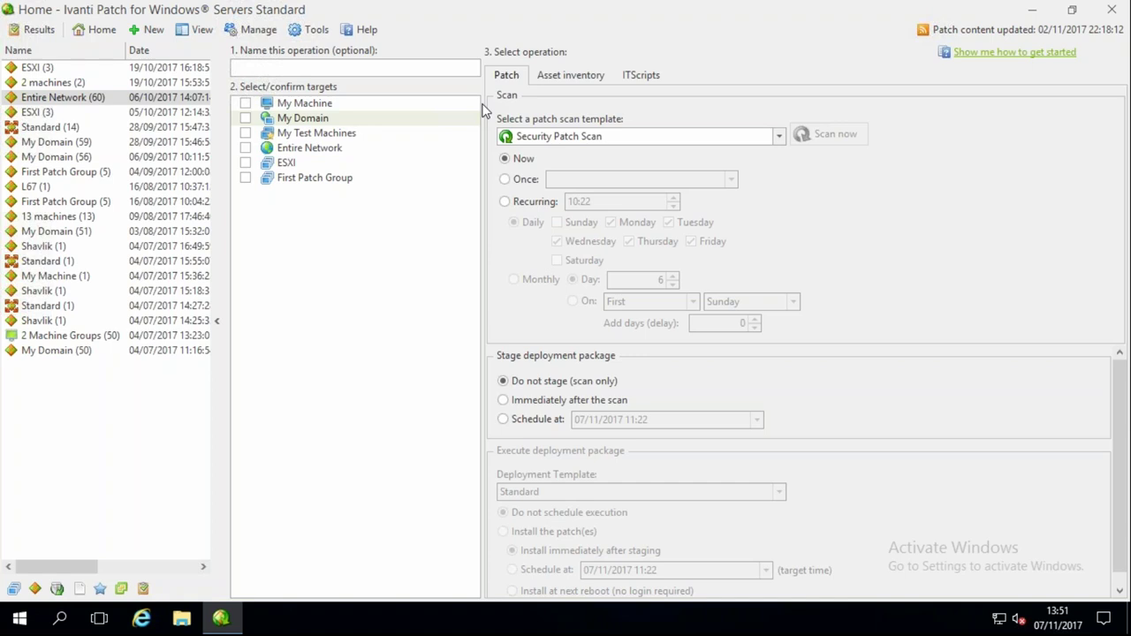
left_click(597, 138)
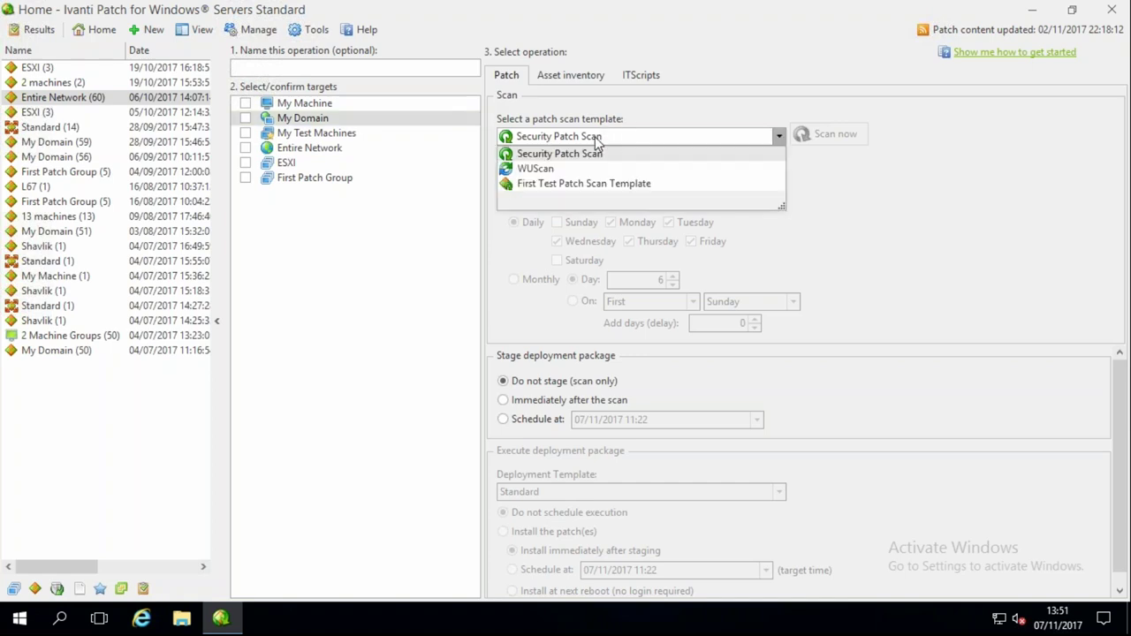
left_click(595, 136)
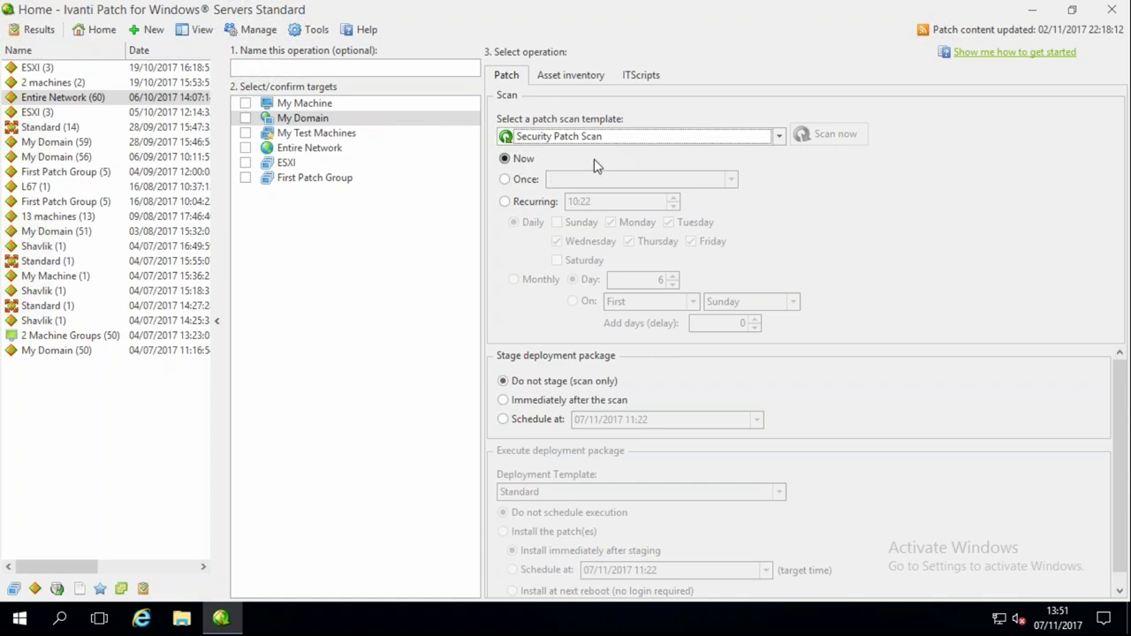
left_click(507, 201)
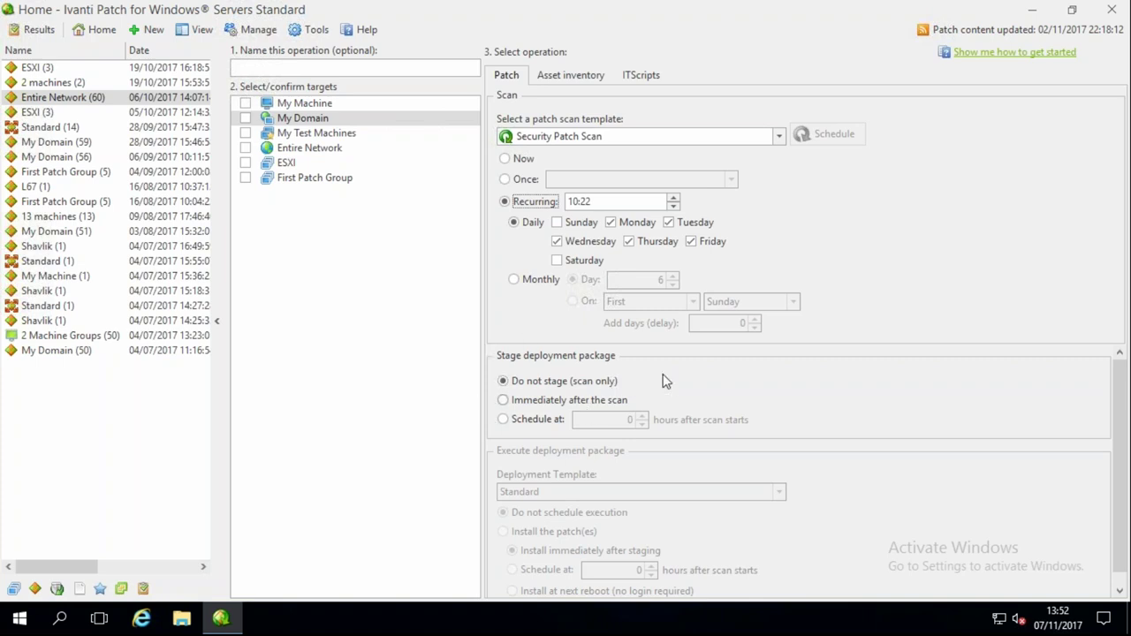
- Stage the deployment package immediately after the scan, keeping the Standard deployment template, and choose to install the patches
left_click(522, 403)
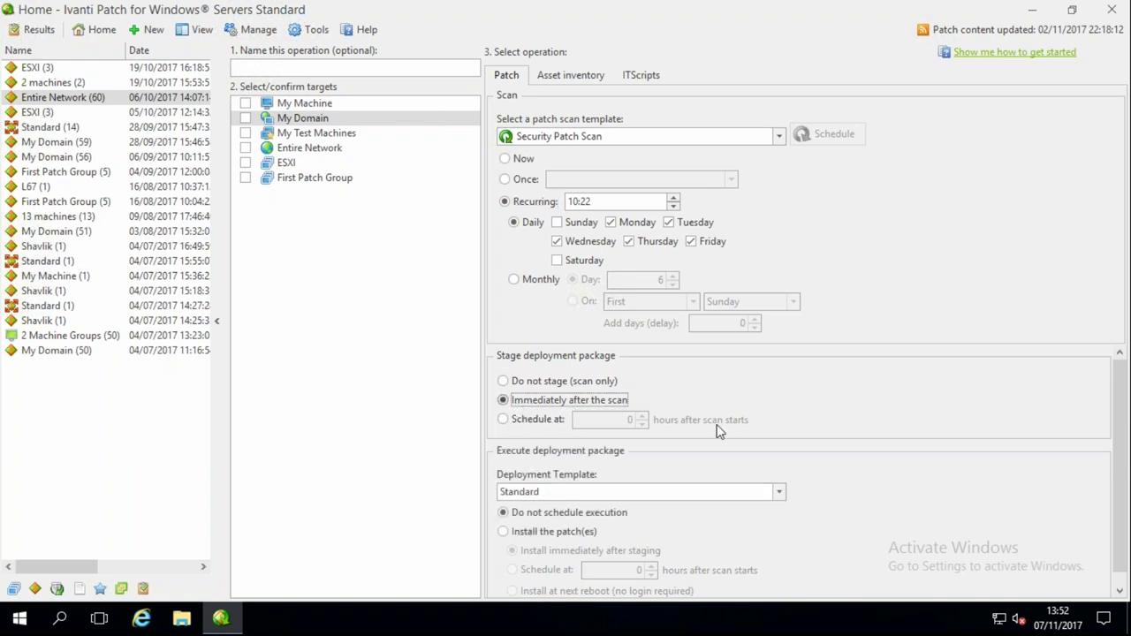
scroll(925, 452, "down", 1)
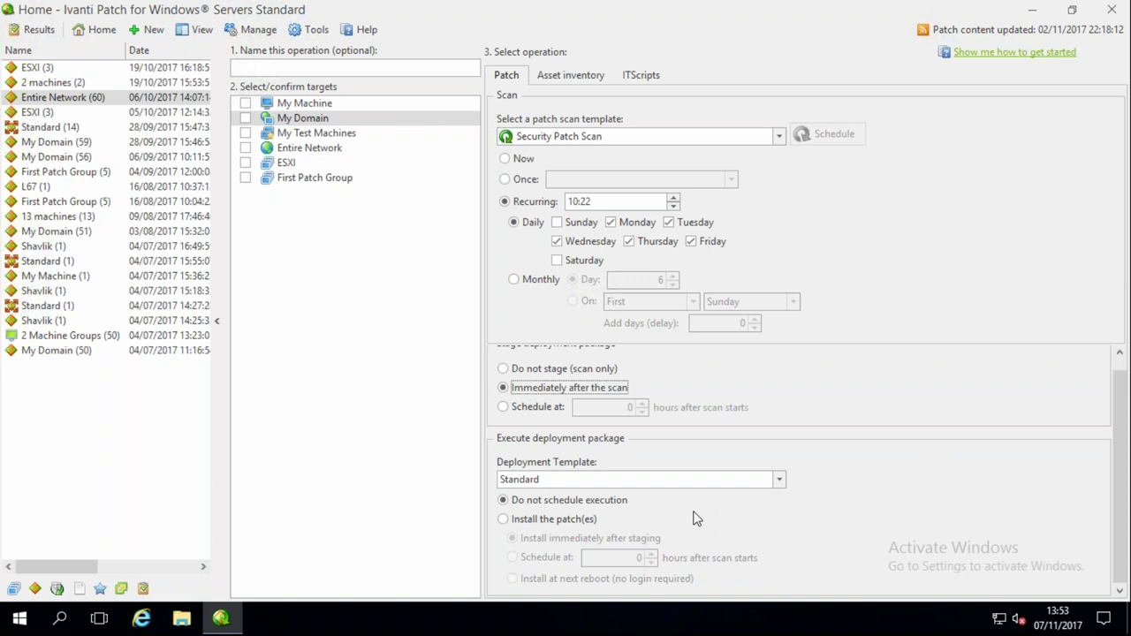
left_click(590, 481)
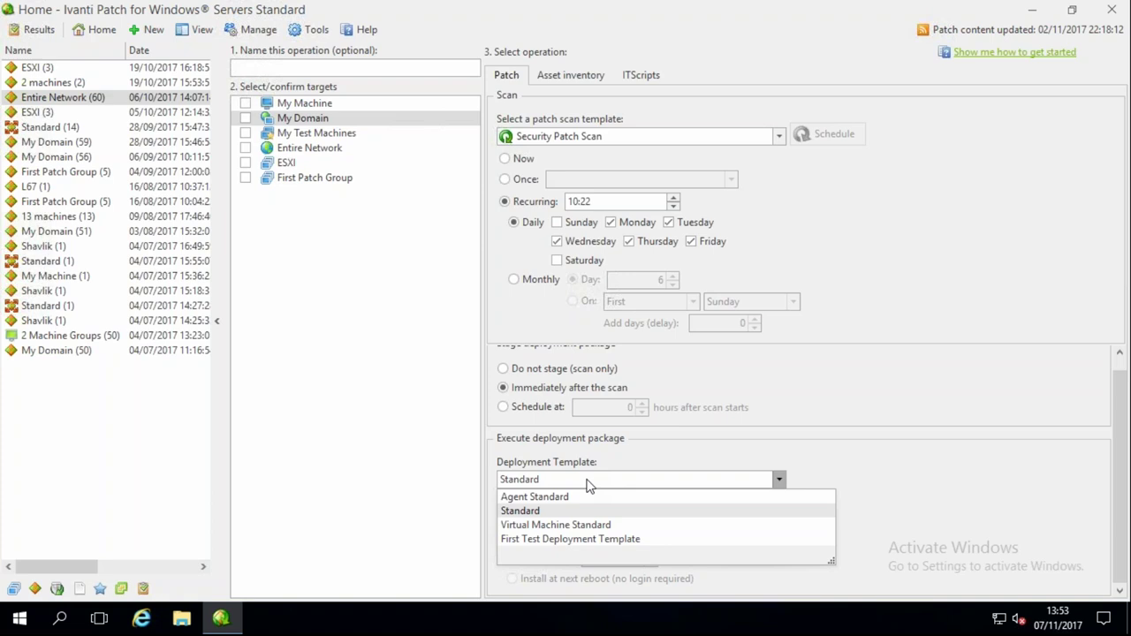
left_click(880, 500)
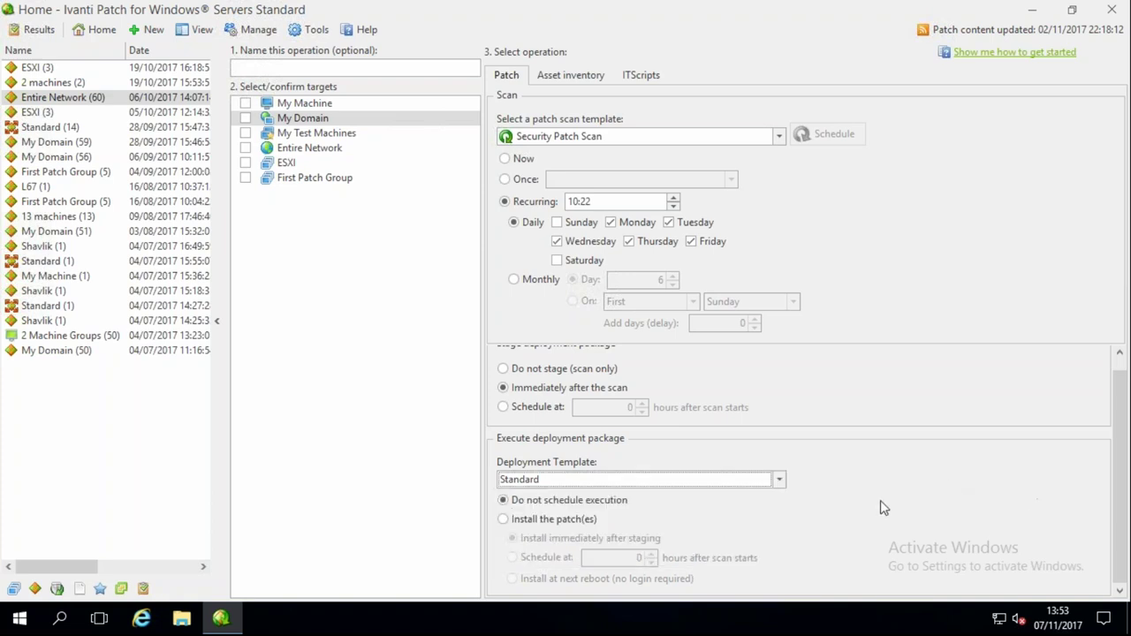
left_click(508, 521)
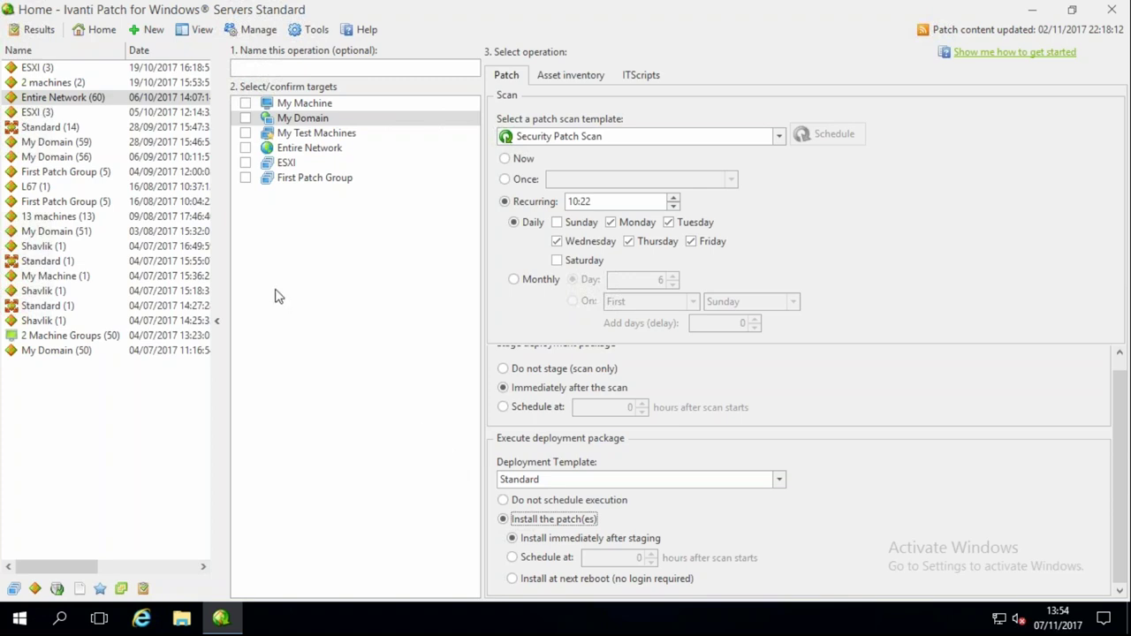
- Open the Machines view and display the patch scan results for machine L67
left_click(205, 32)
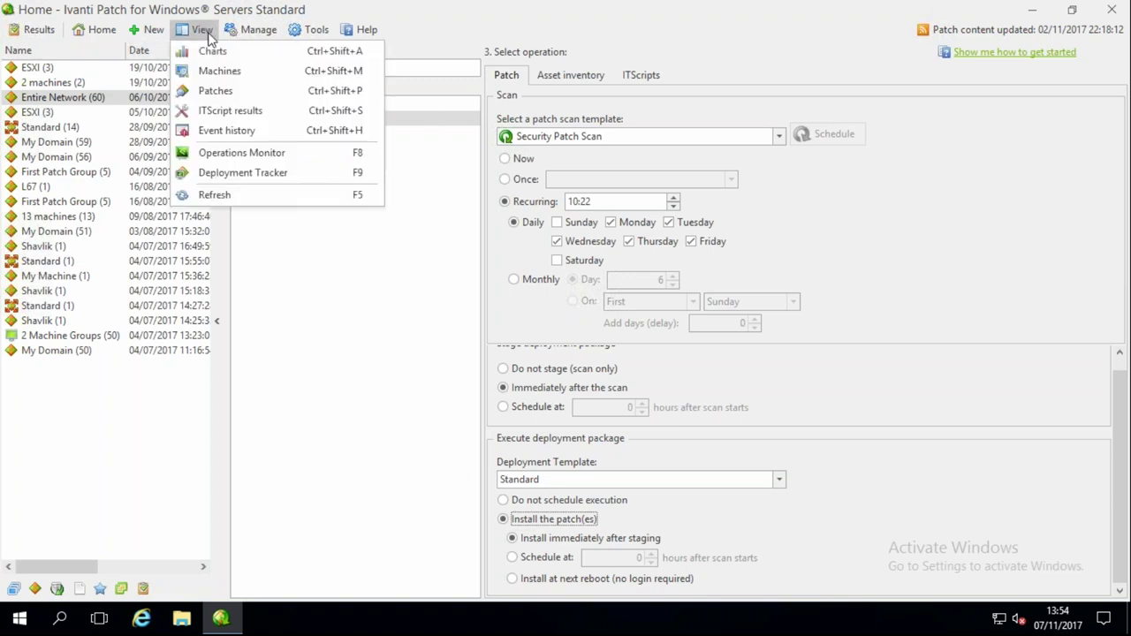
left_click(222, 71)
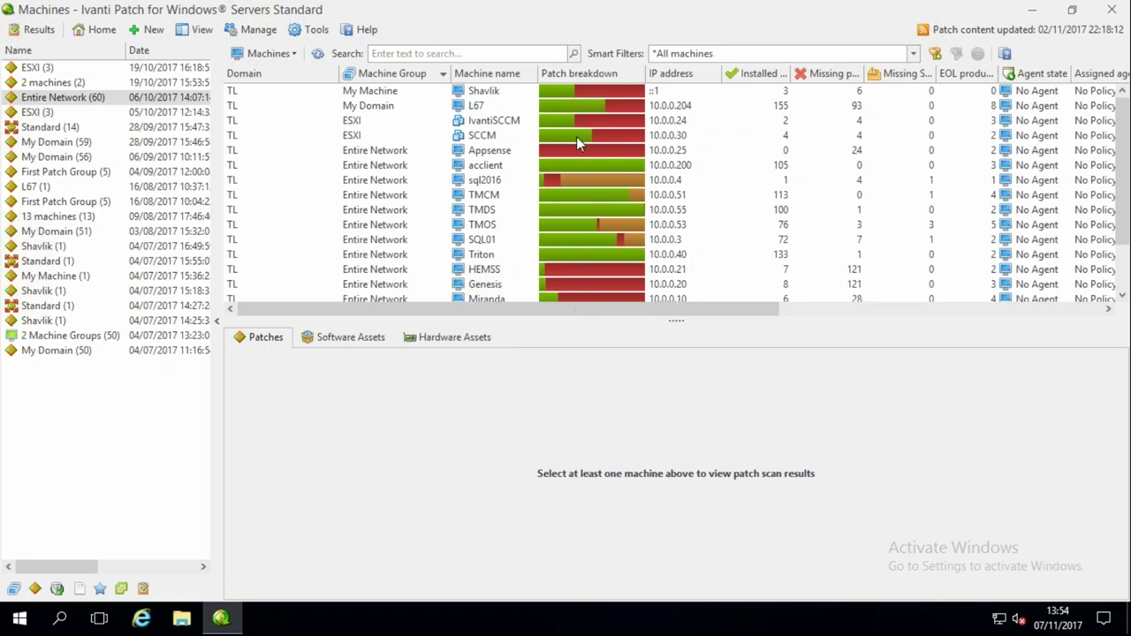
left_click(609, 104)
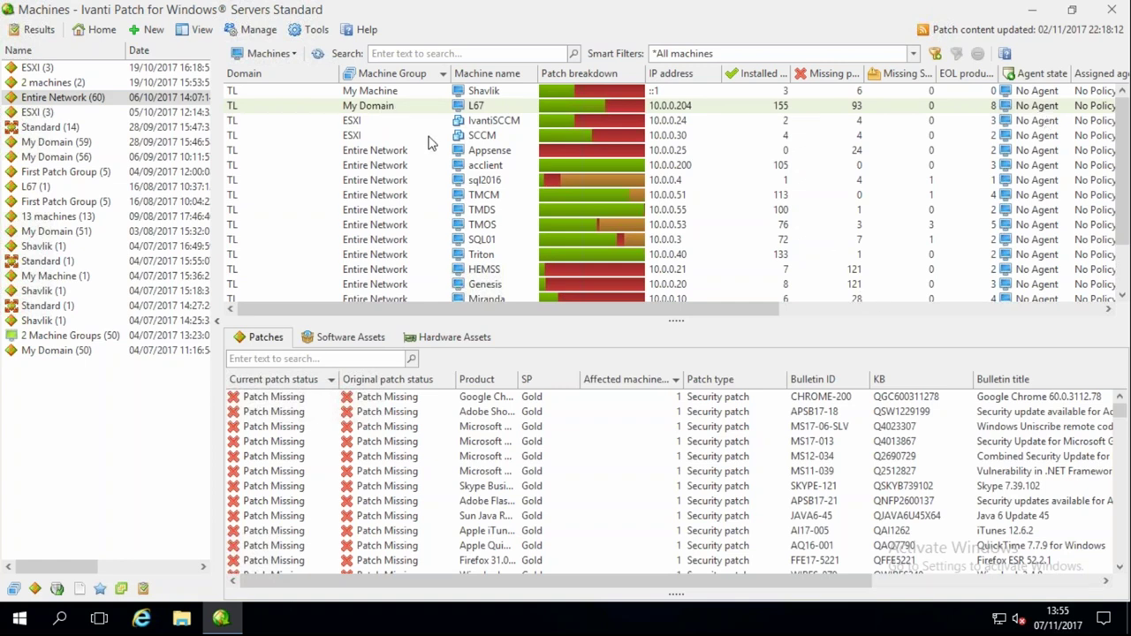
- Examine the deployment options for the missing APSB17-18 patch and the actions available for machine L67
left_click(411, 417)
right_click(413, 416)
mouse_move(468, 428)
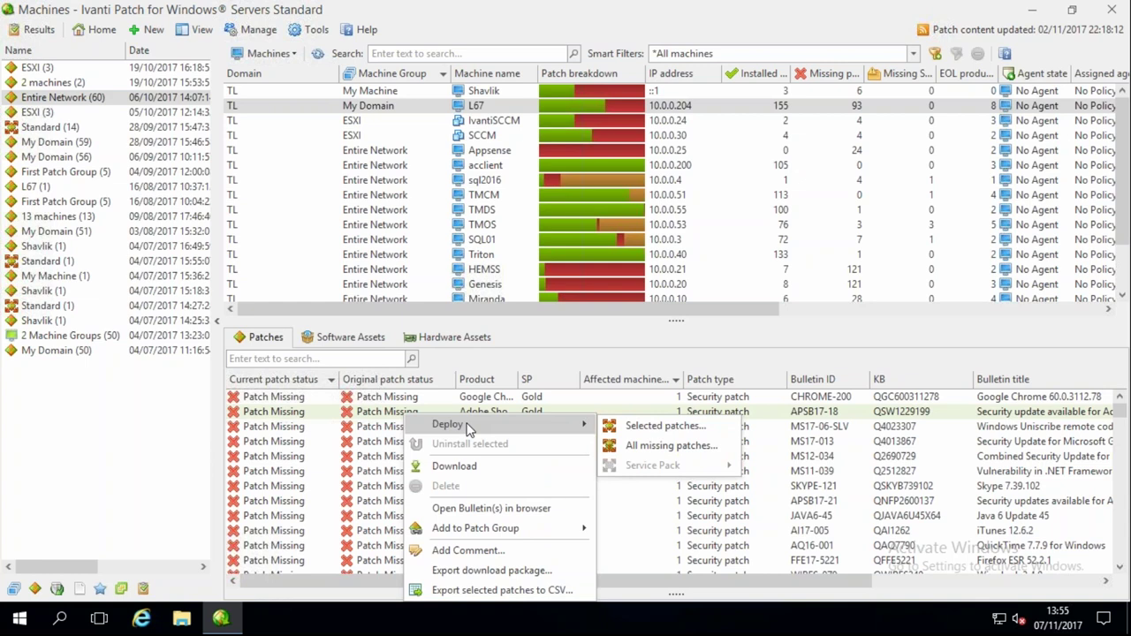
right_click(394, 105)
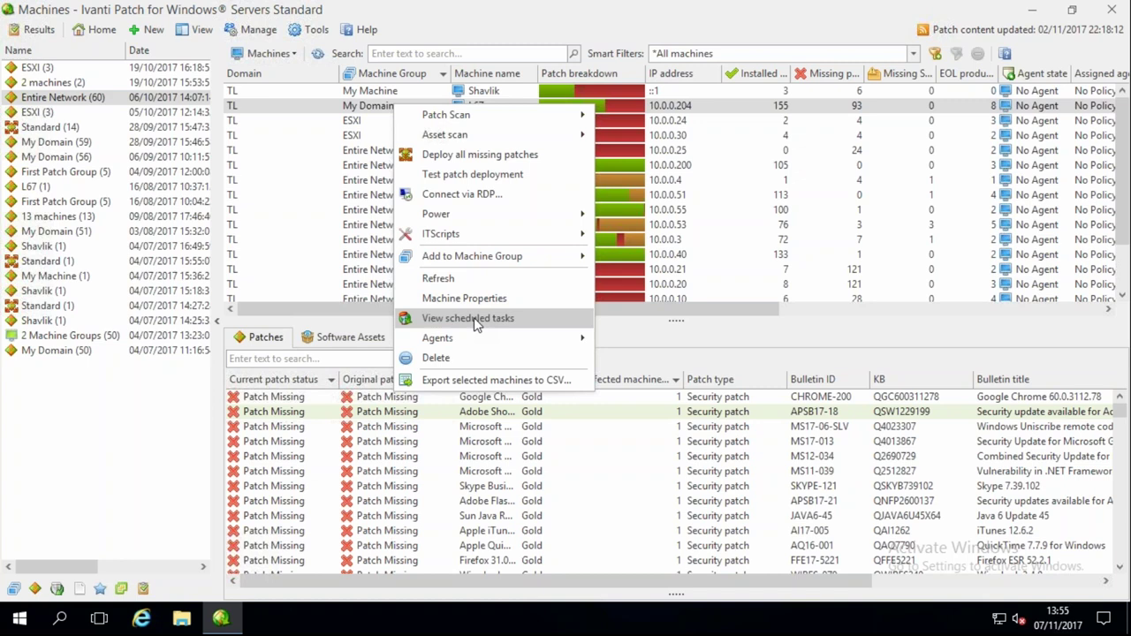
left_click(357, 109)
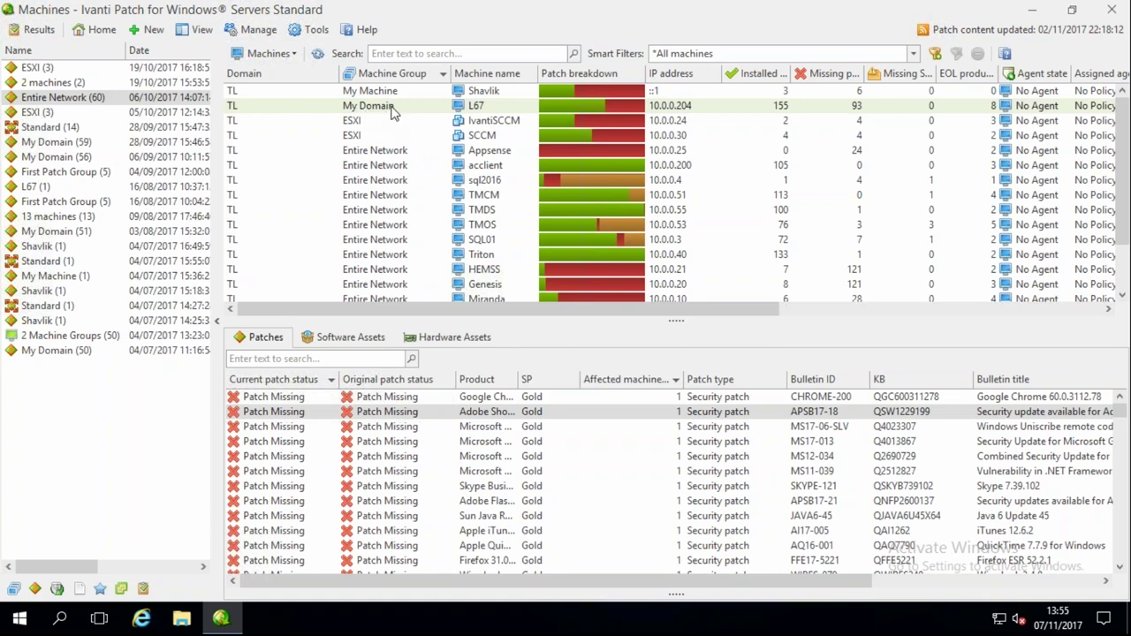
- Review the patches, software assets and hardware assets of machine IvantiSCCM, ending on its patch list
left_click(362, 122)
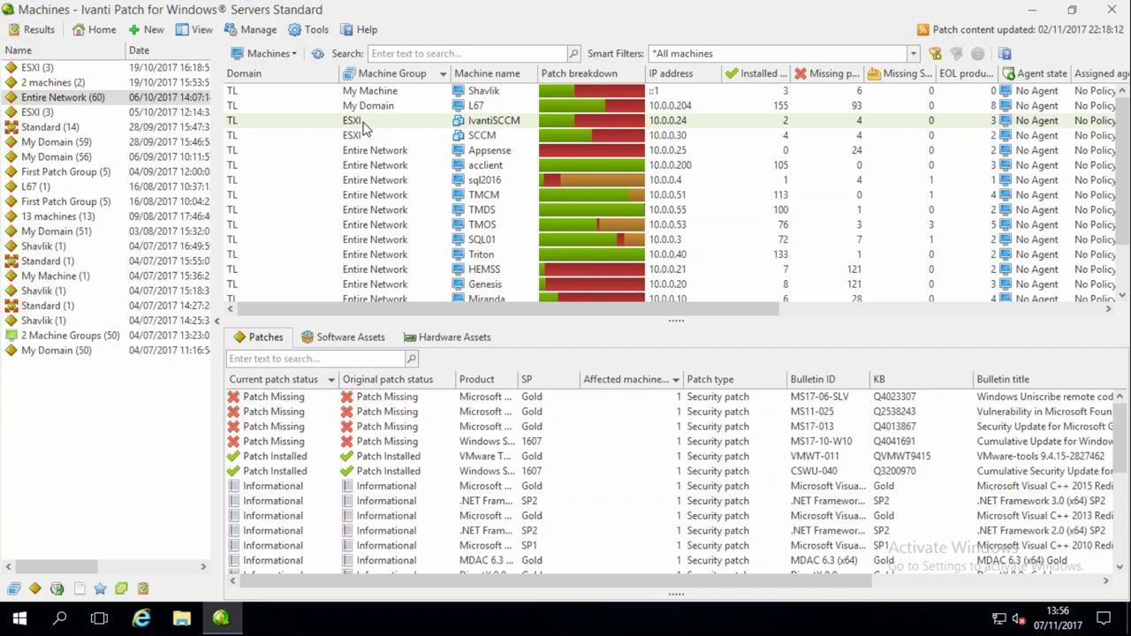
left_click(203, 33)
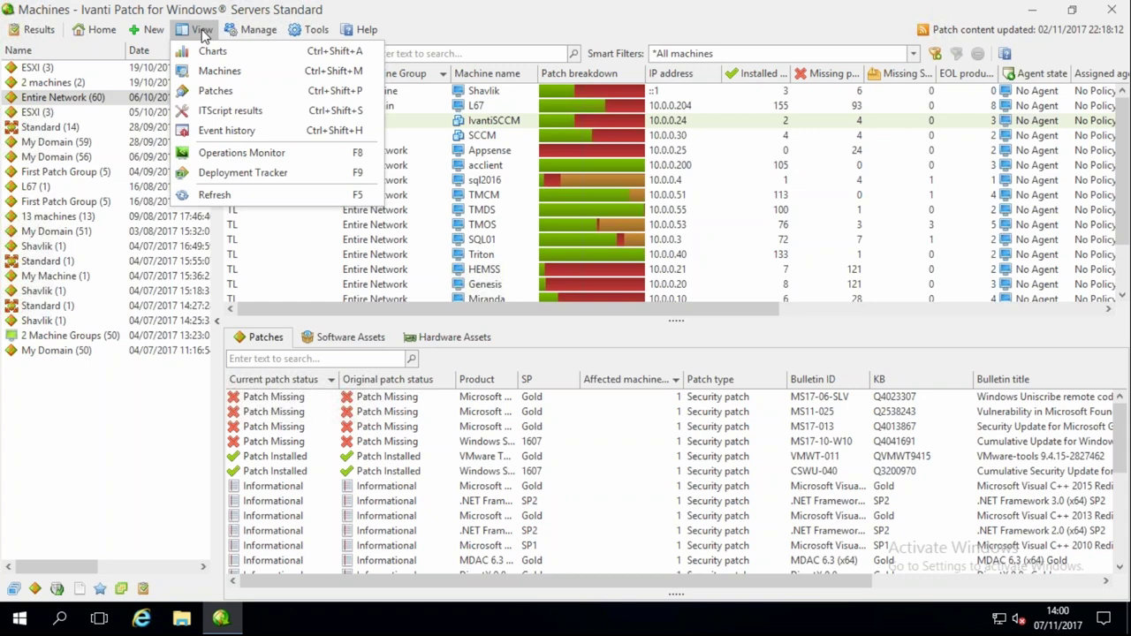
left_click(348, 14)
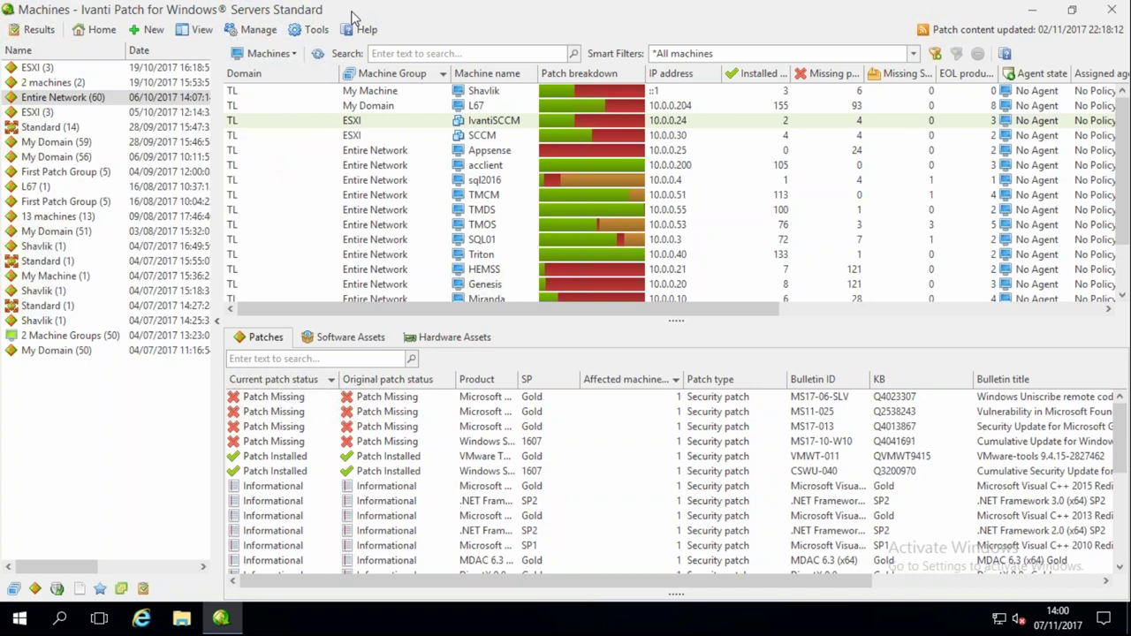
left_click(357, 336)
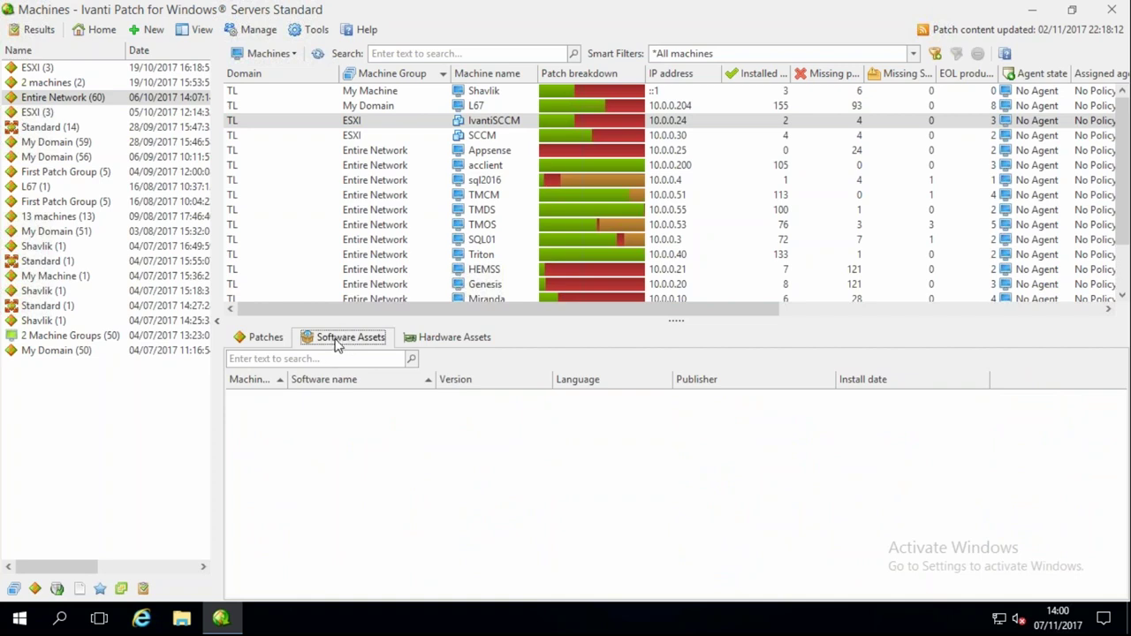
left_click(448, 339)
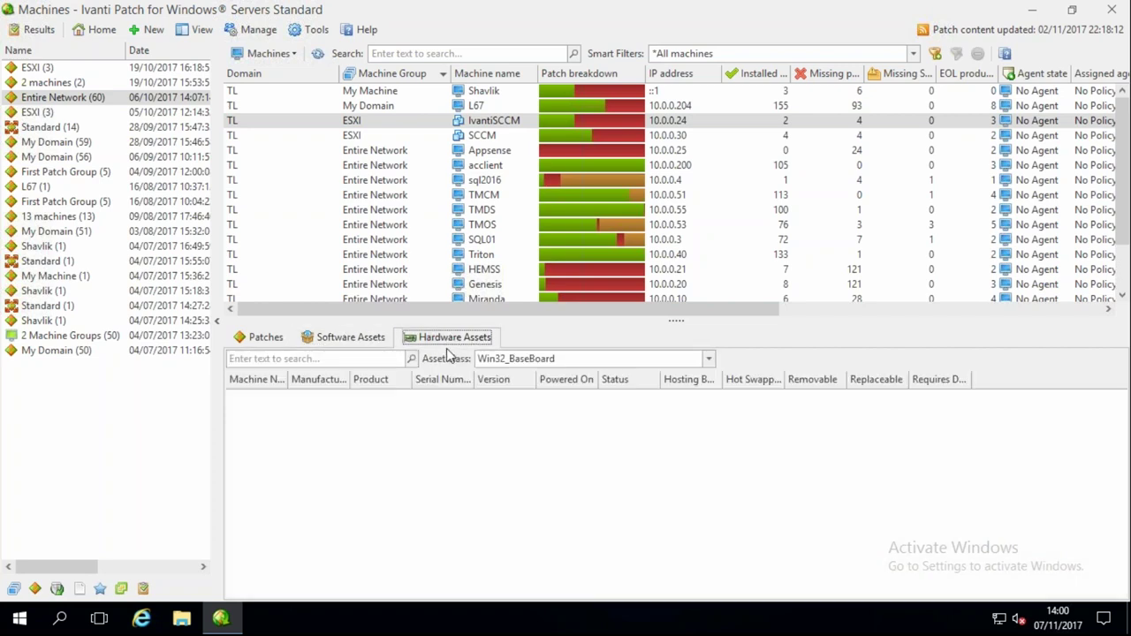
left_click(261, 340)
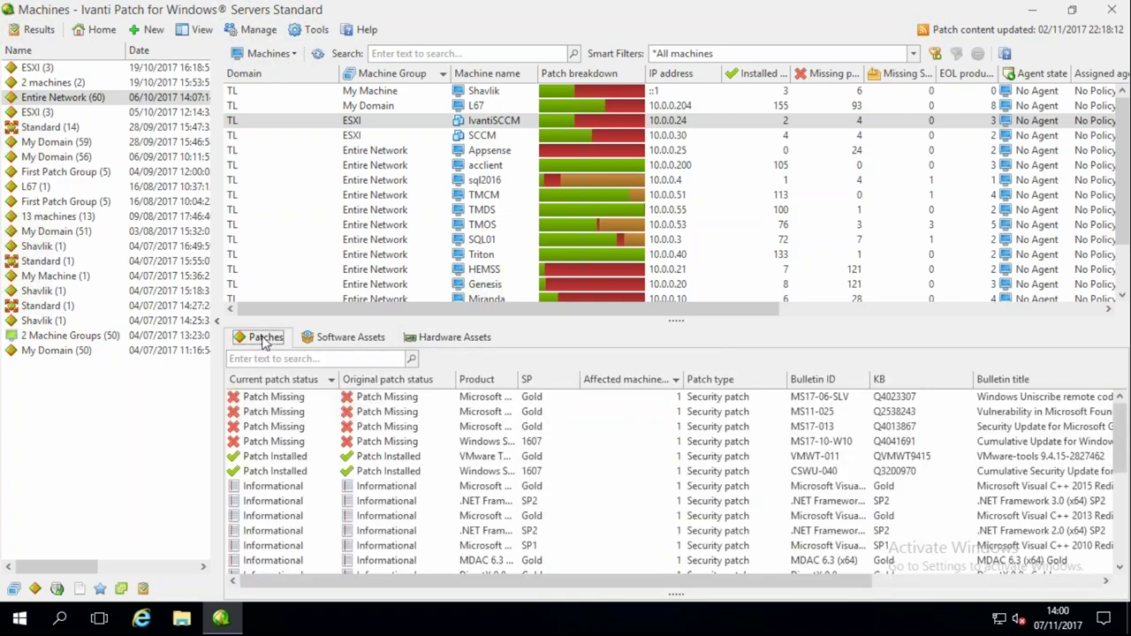
- Check the software assets of machine L67 and return to its patch list
left_click(365, 107)
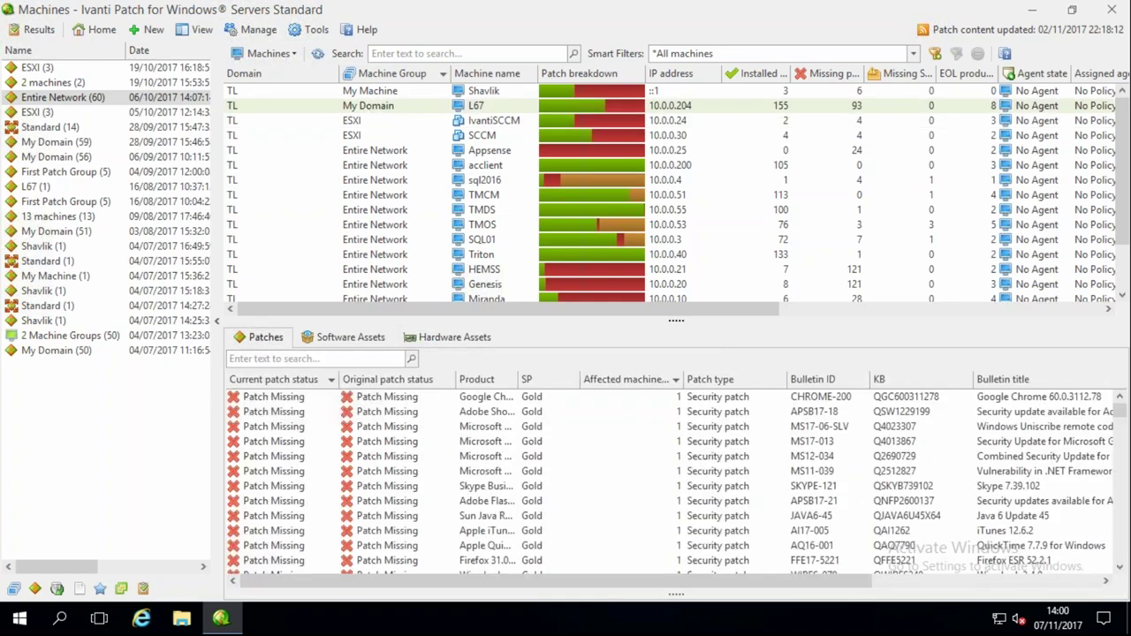
left_click(343, 336)
left_click(257, 339)
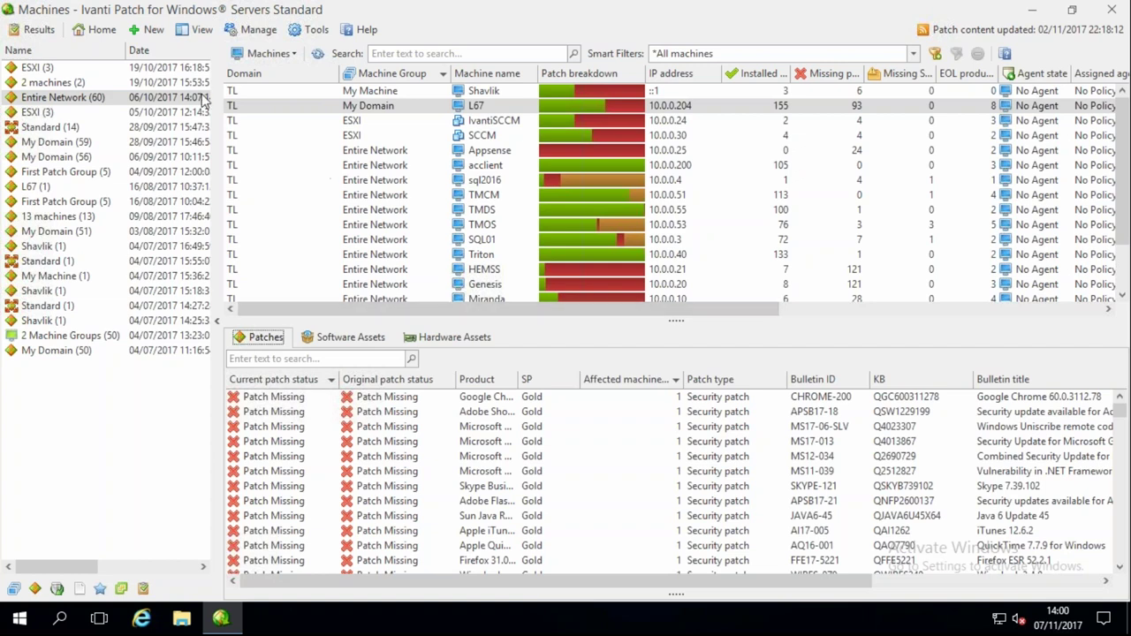
- Open the Patches view full-screen, examine its patch type and vendor filters, and close it
left_click(203, 30)
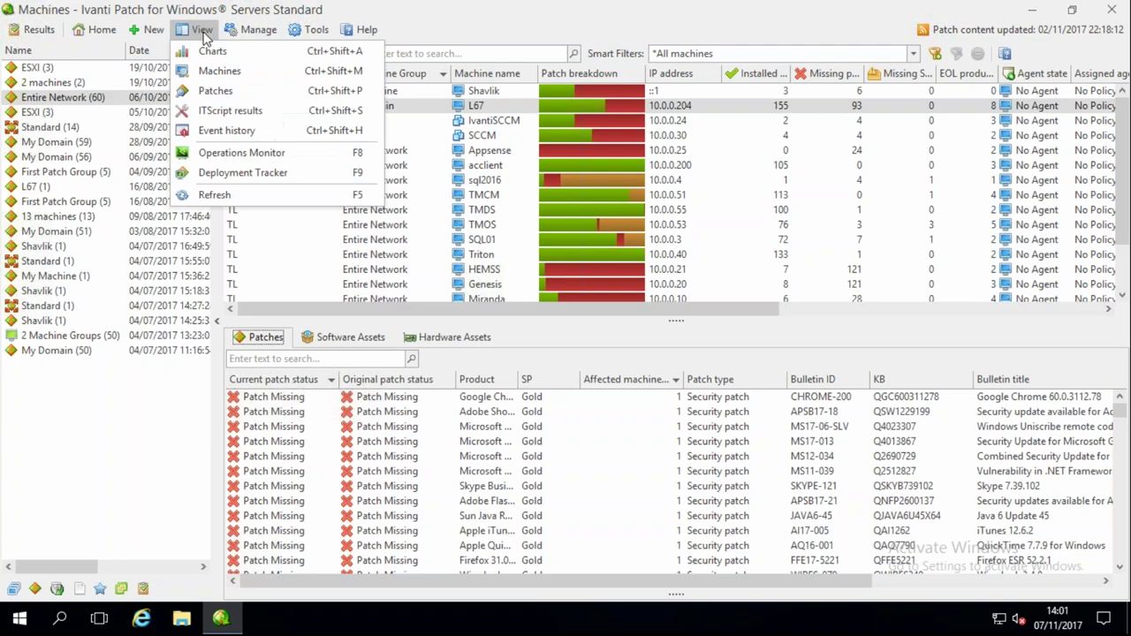
left_click(222, 95)
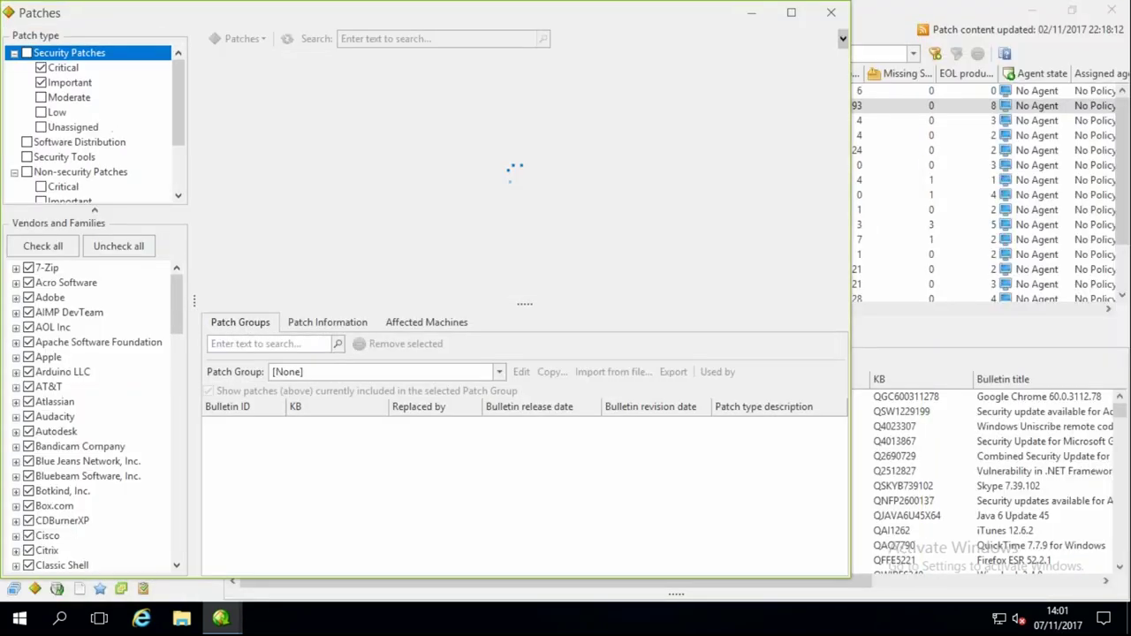
left_click(790, 14)
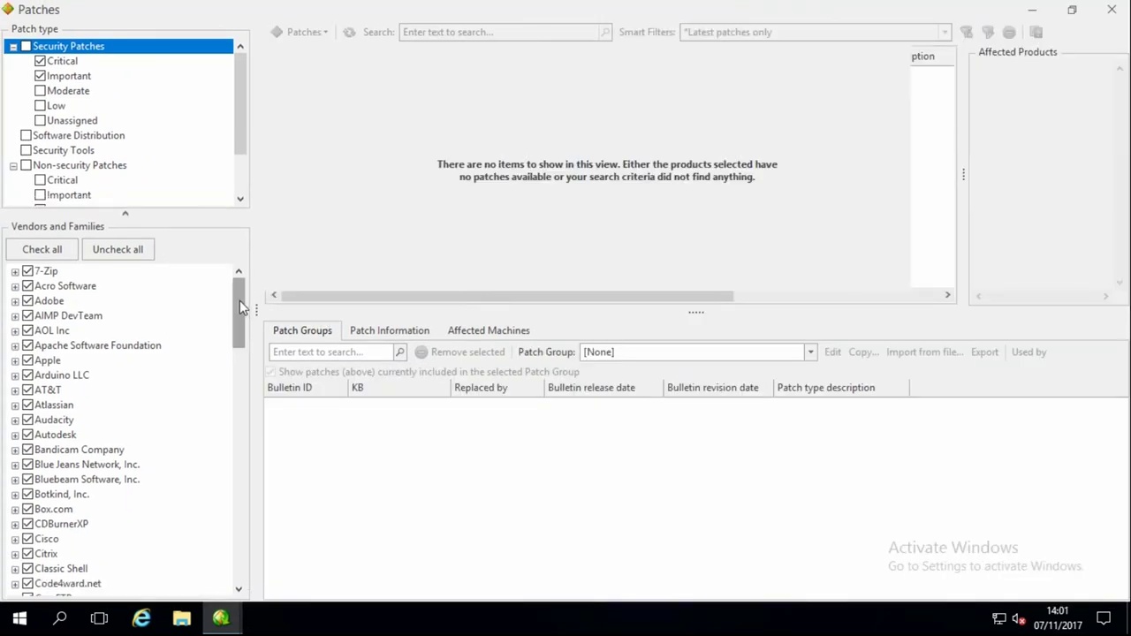
mouse_move(239, 303)
left_mouse_down()
mouse_move(221, 363)
mouse_move(220, 295)
left_mouse_up()
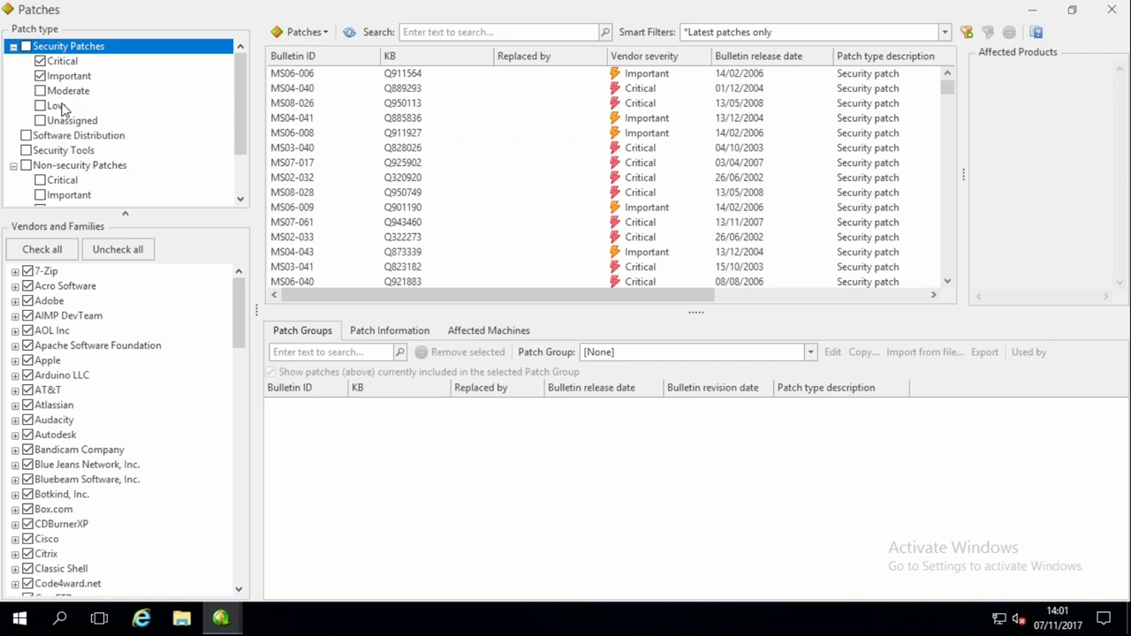
left_click_drag(238, 69, 238, 122)
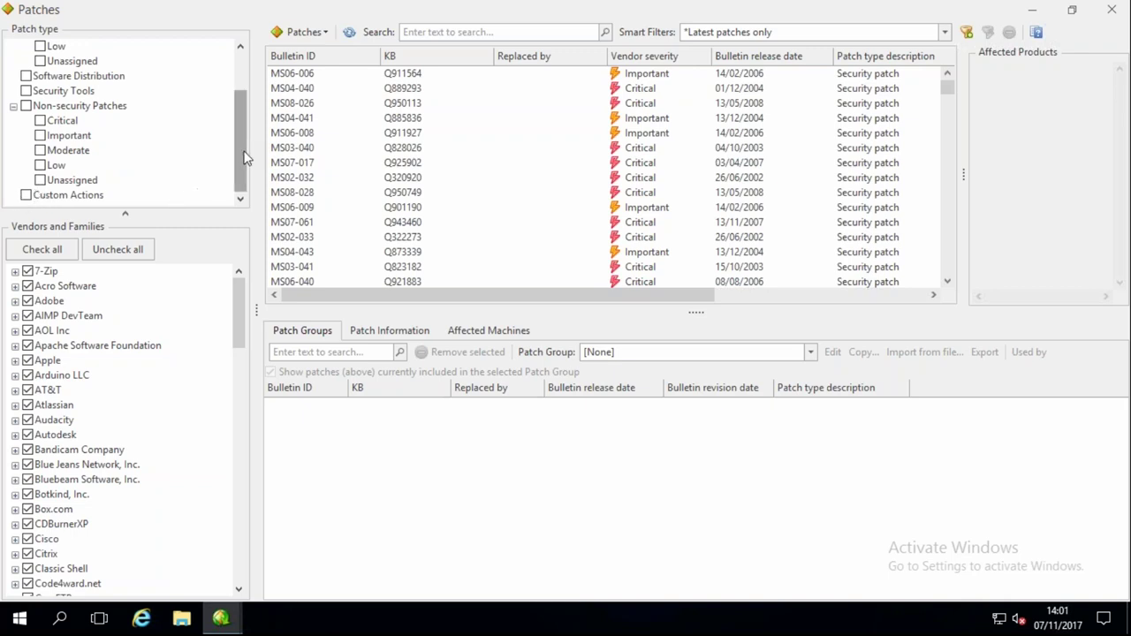
left_click_drag(246, 158, 252, 103)
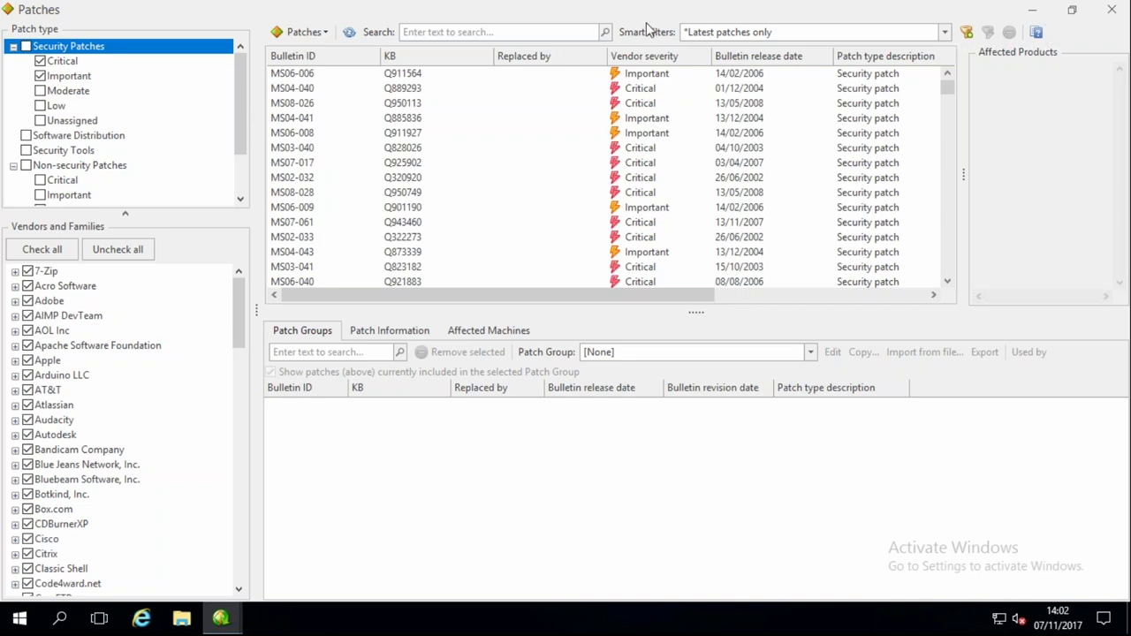
left_click(1113, 11)
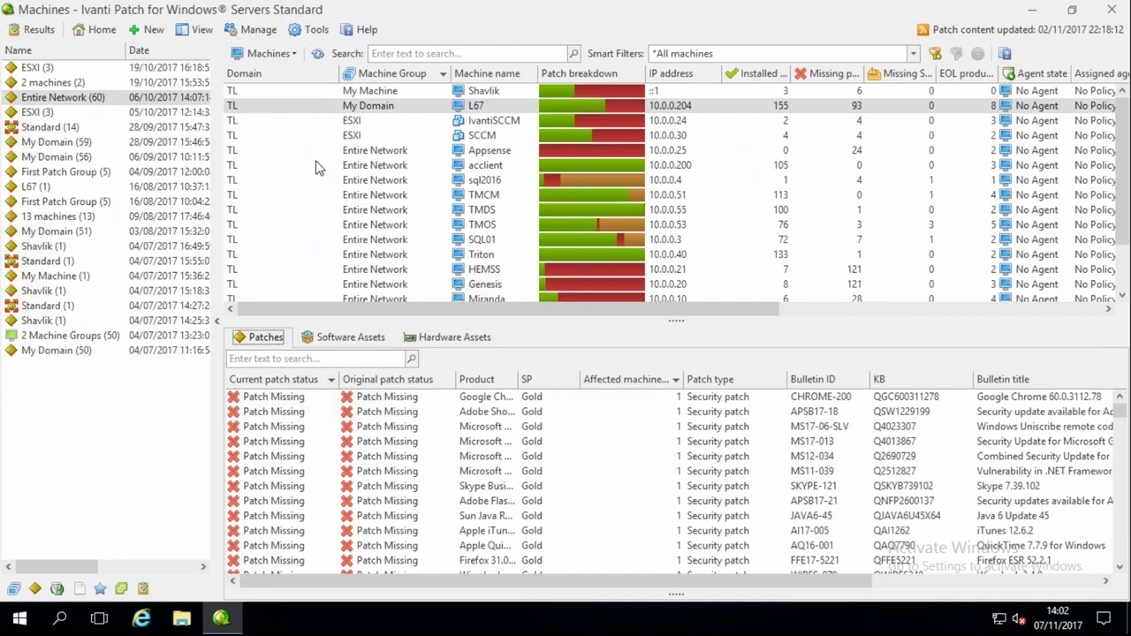
- Open the Charts view and inspect the MS17-06-SLV bar in the Top 10 Missing Patches chart
left_click(325, 35)
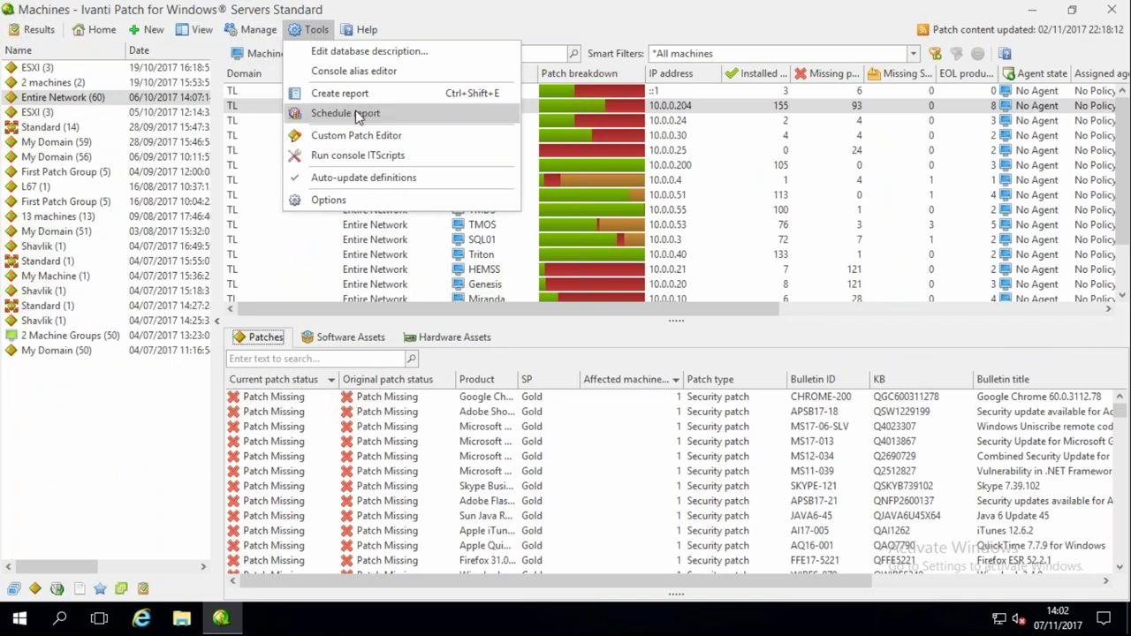
mouse_move(199, 29)
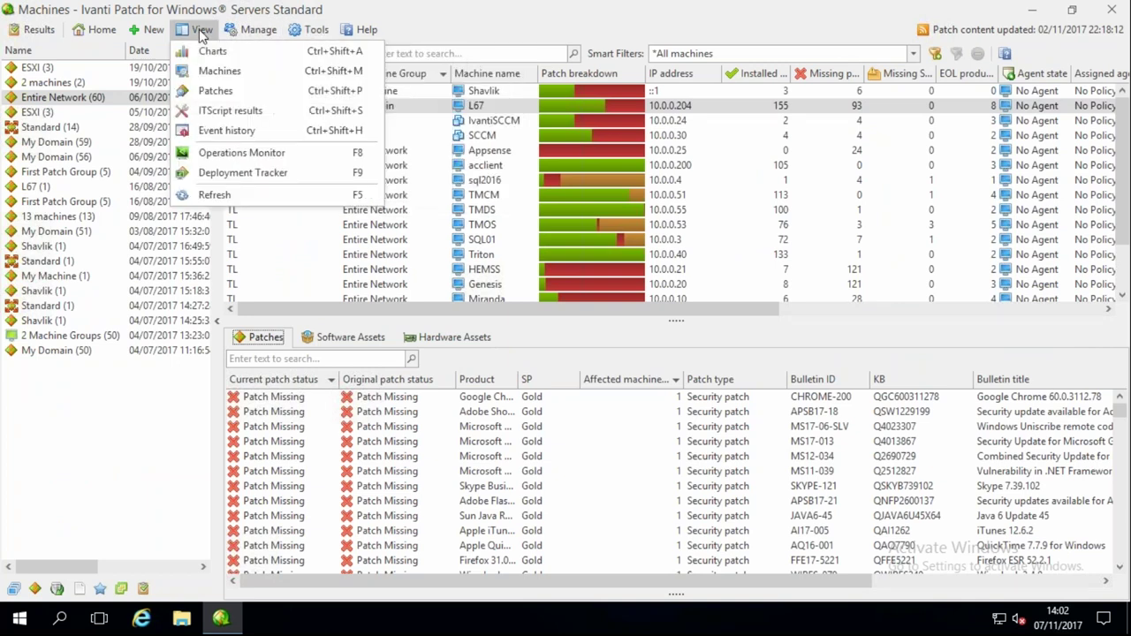
left_click(207, 55)
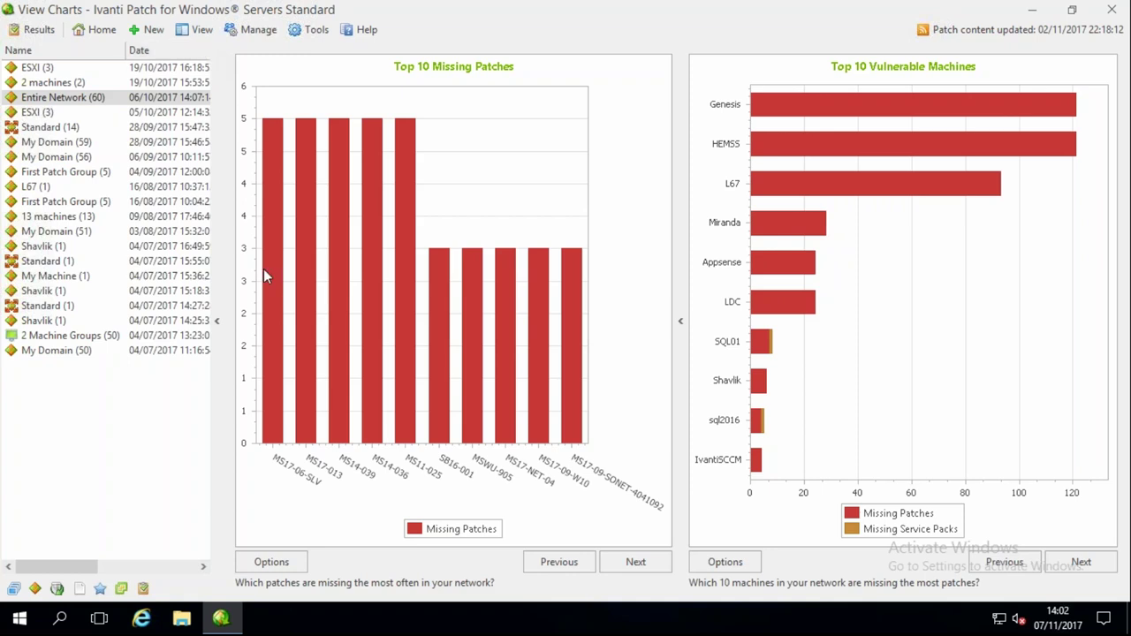
mouse_move(266, 270)
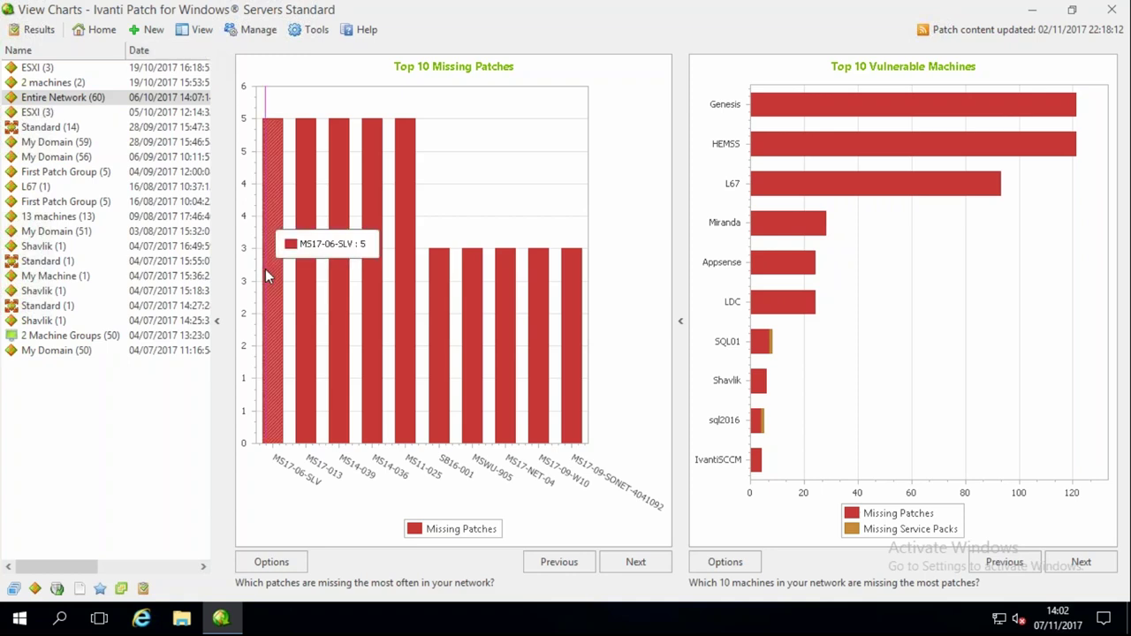
- Page the first chart on to Machines By Missing Patches and Missing Patches By Severity, and return to the Home view
left_click(646, 566)
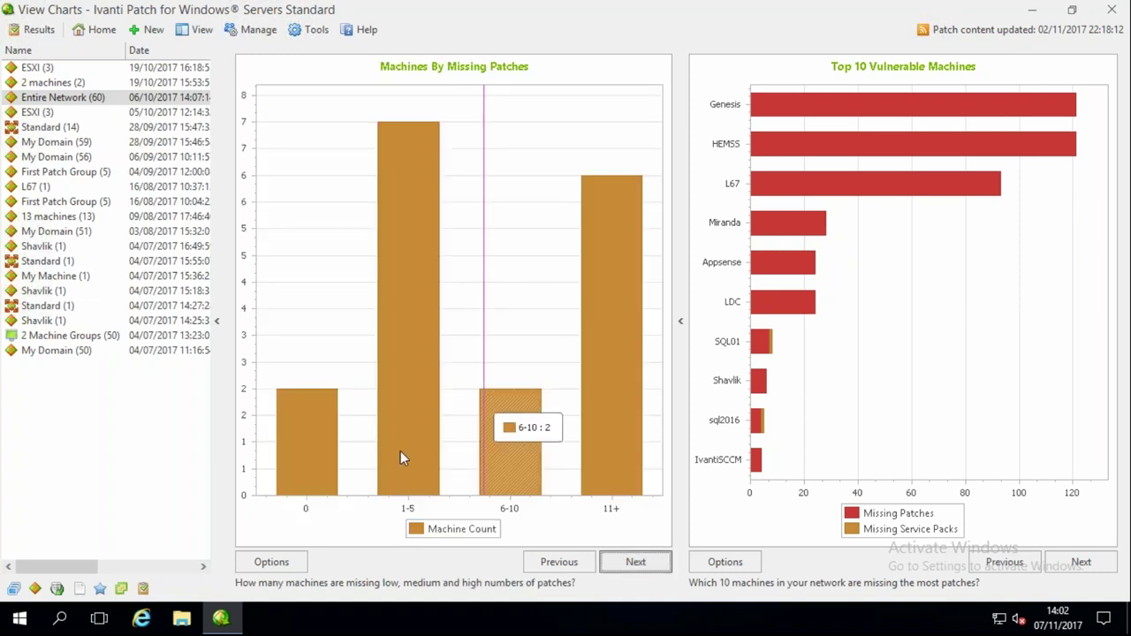
left_click(630, 559)
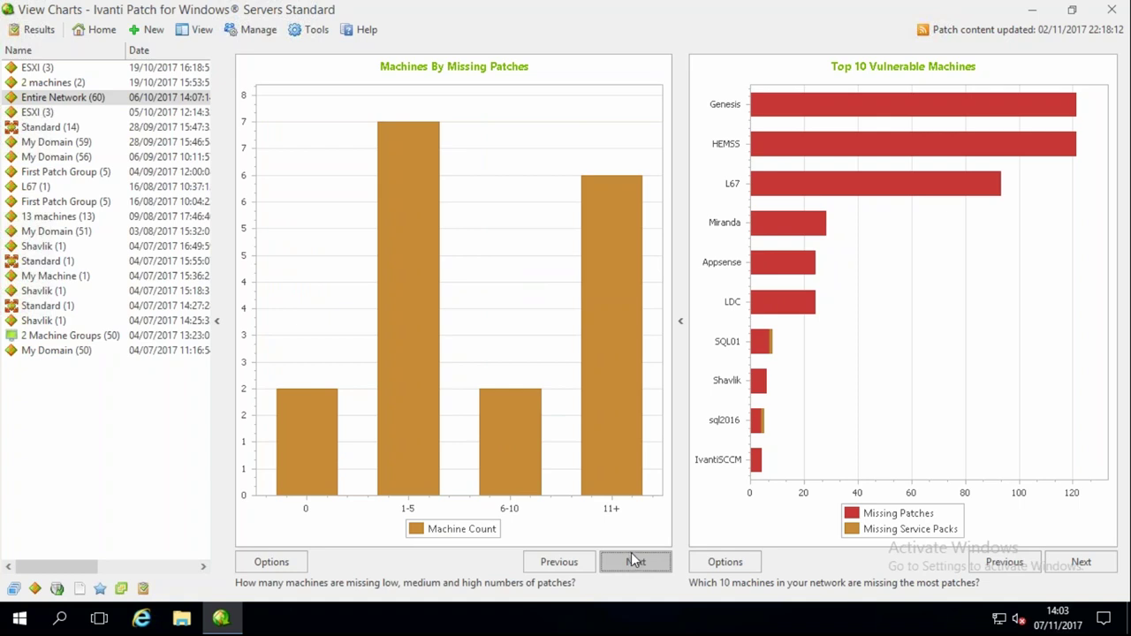
left_click(640, 557)
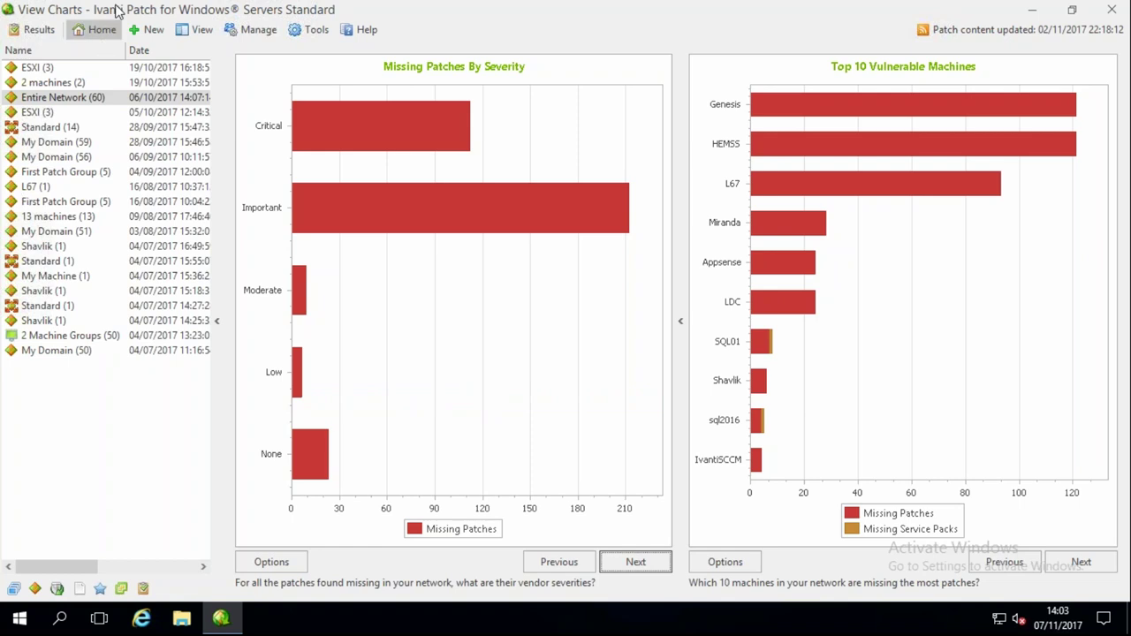
left_click(101, 30)
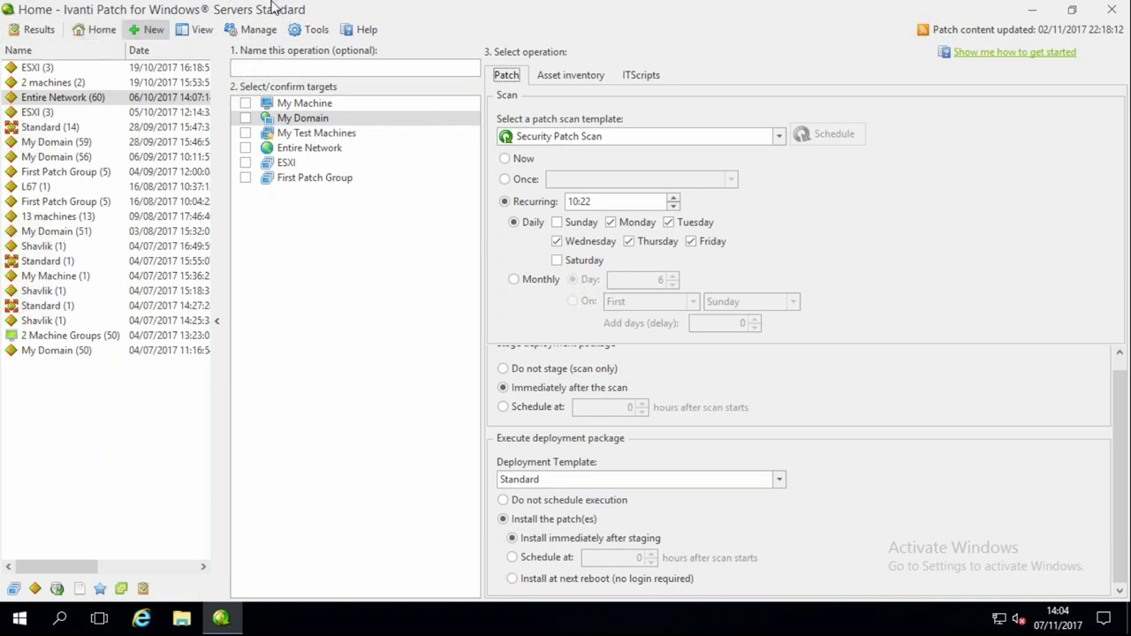
- Switch to Ivanti Endpoint Security, examine the operating systems offered in Download Agent Installers, and cancel without downloading
mouse_move(808, 9)
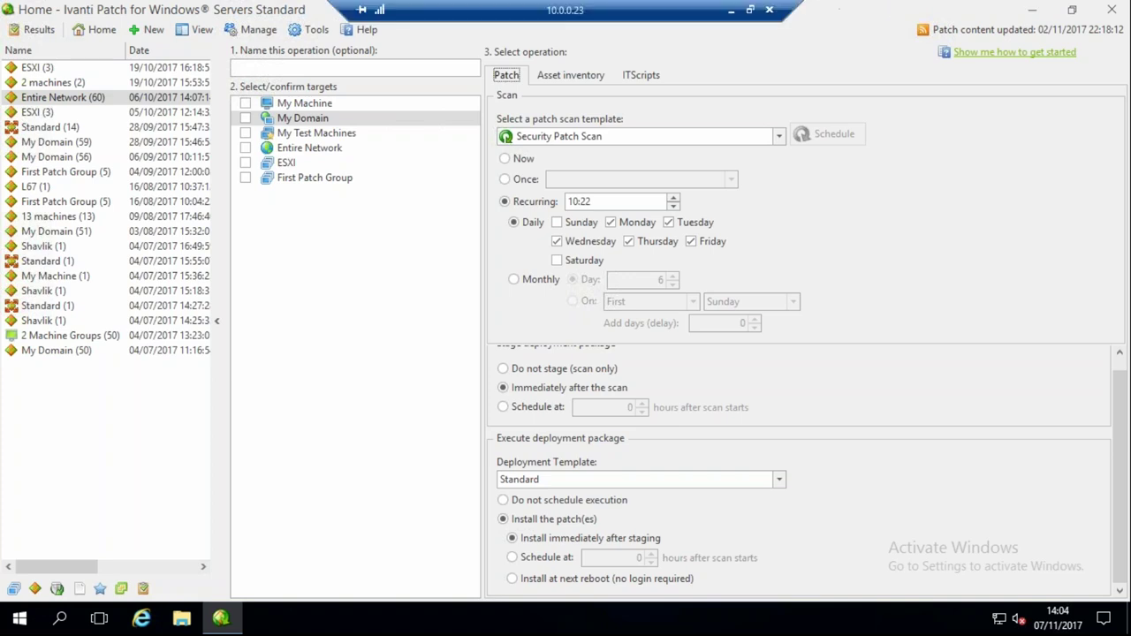
left_click(731, 18)
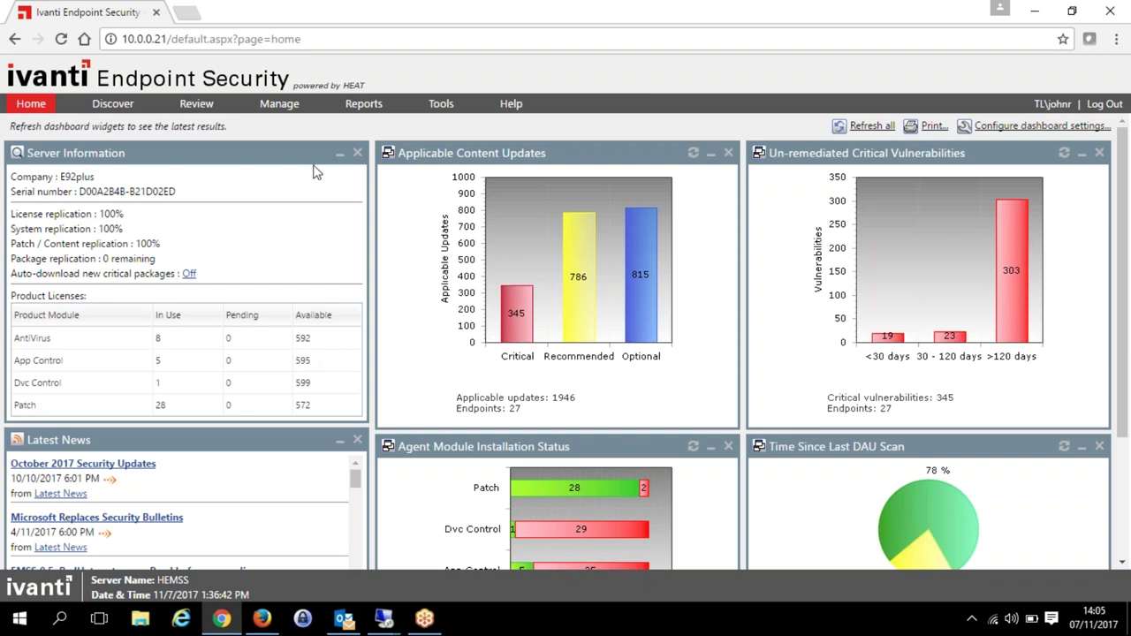
left_click(441, 104)
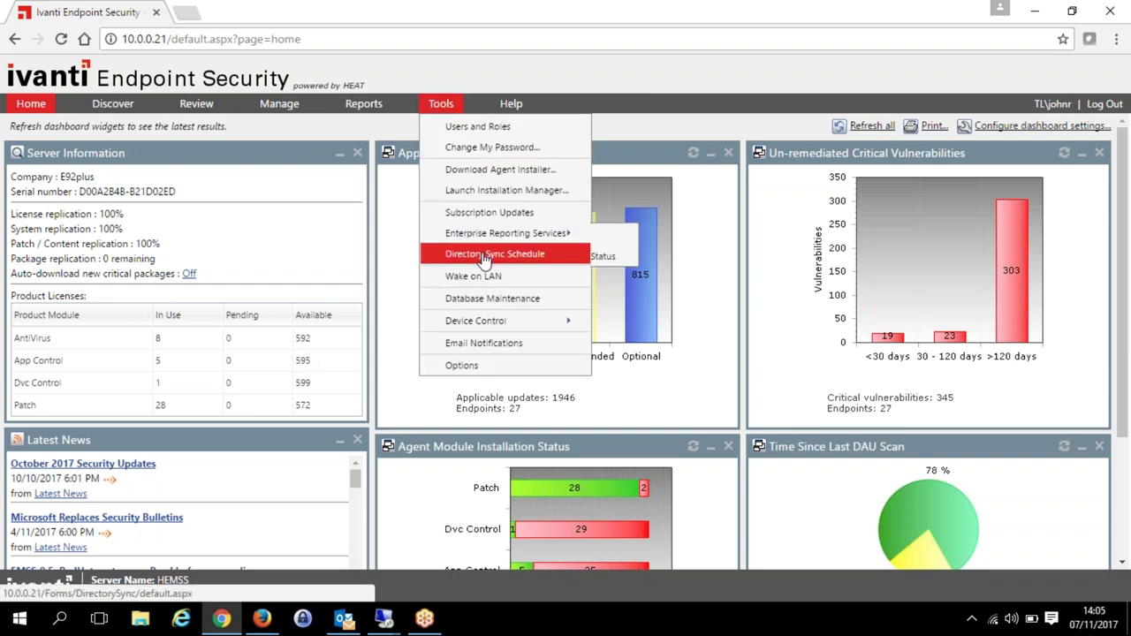
left_click(495, 170)
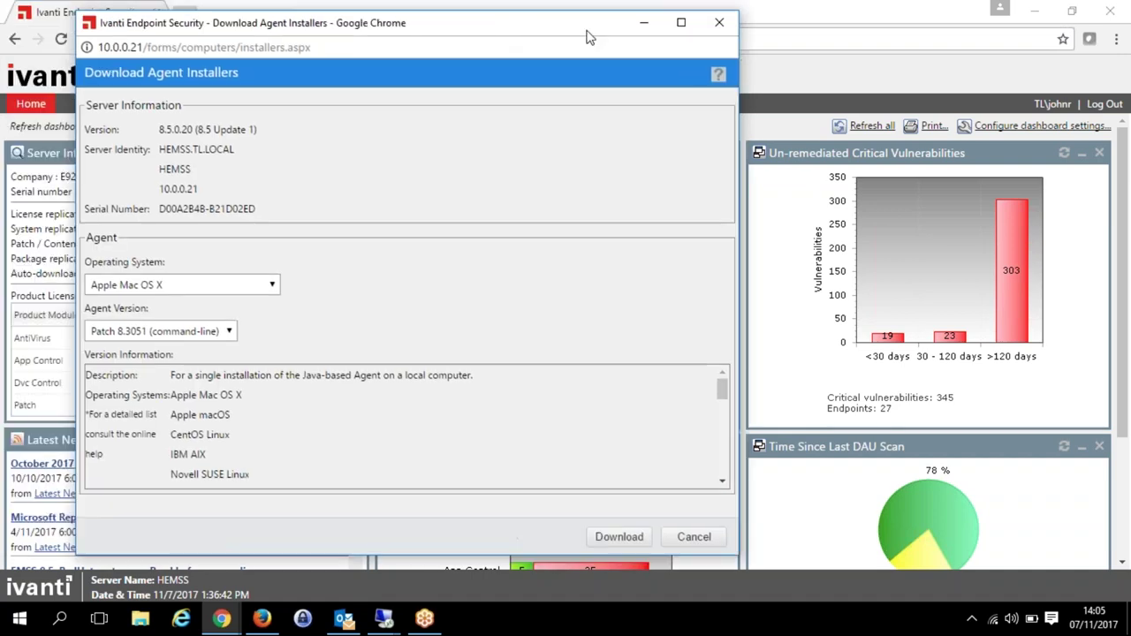
left_click(385, 294)
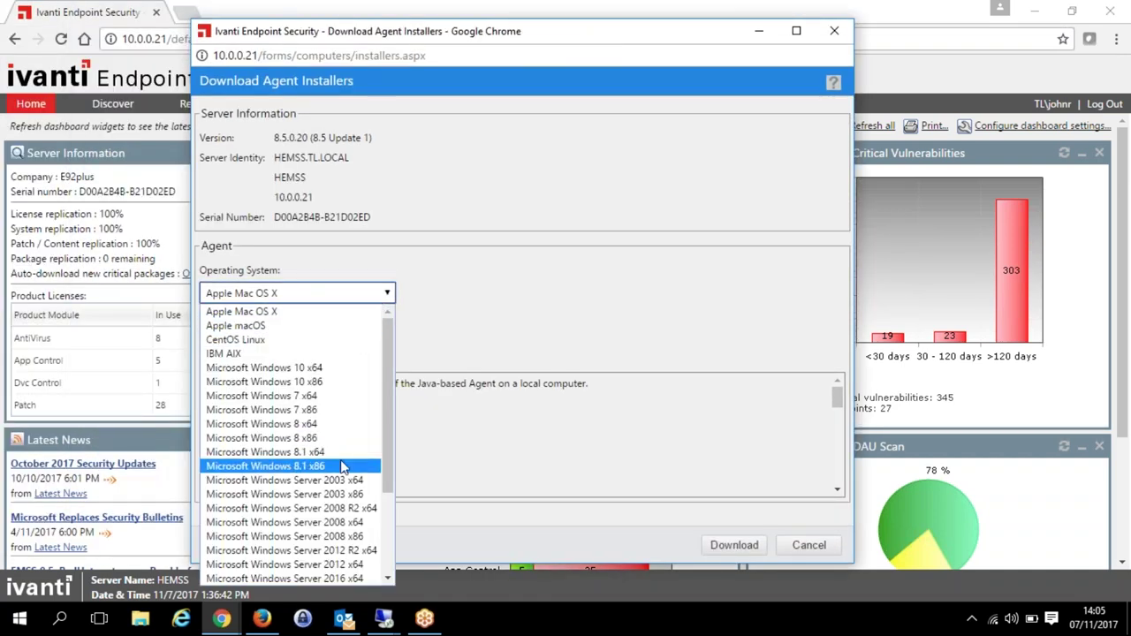
scroll(342, 467, "down", 2)
scroll(342, 467, "down", 1)
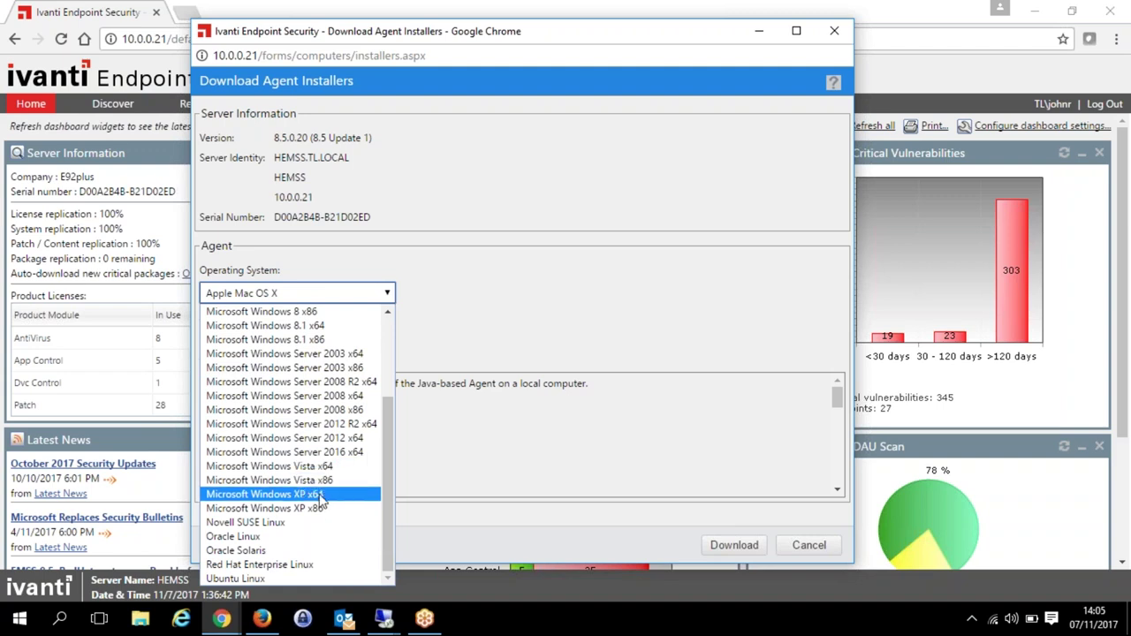
left_click_drag(391, 504, 371, 521)
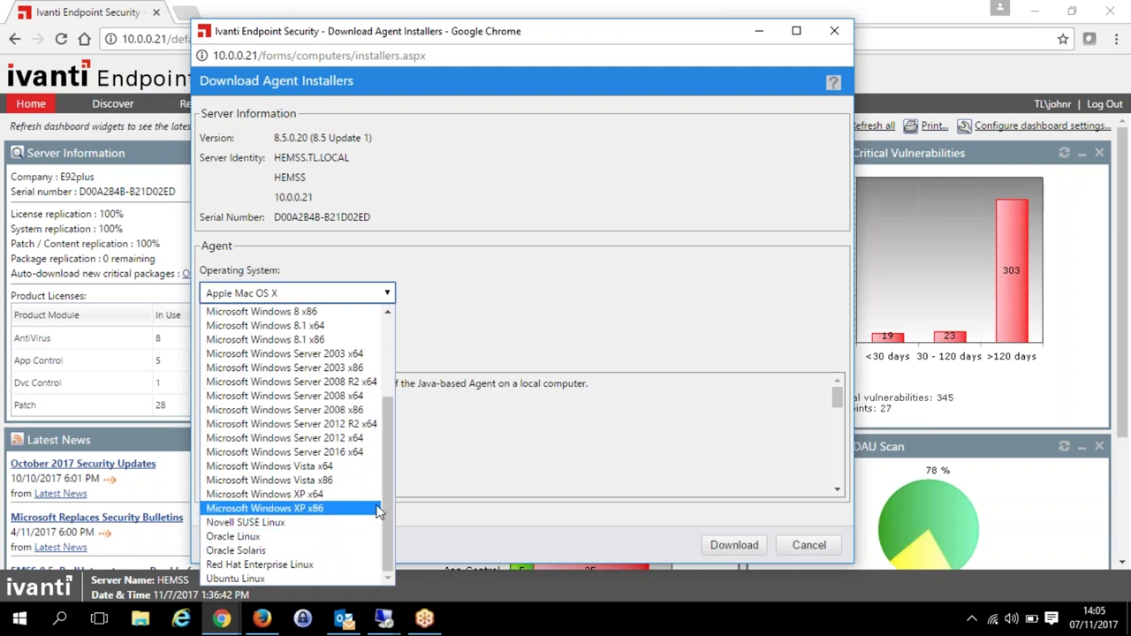
left_click_drag(387, 502, 385, 381)
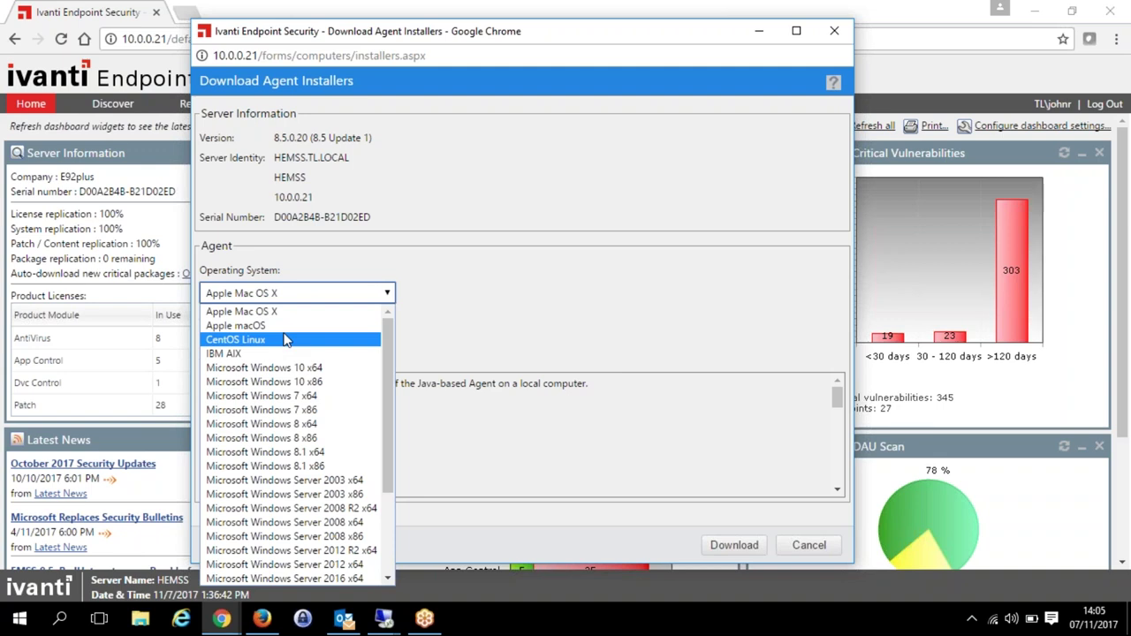
left_click(737, 291)
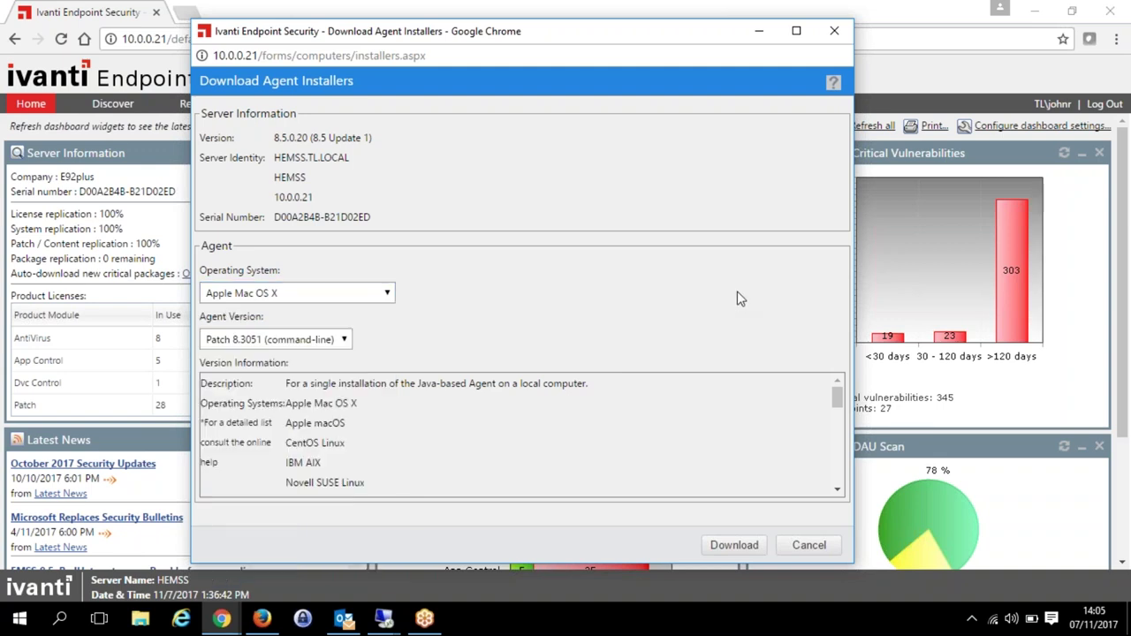
left_click(806, 546)
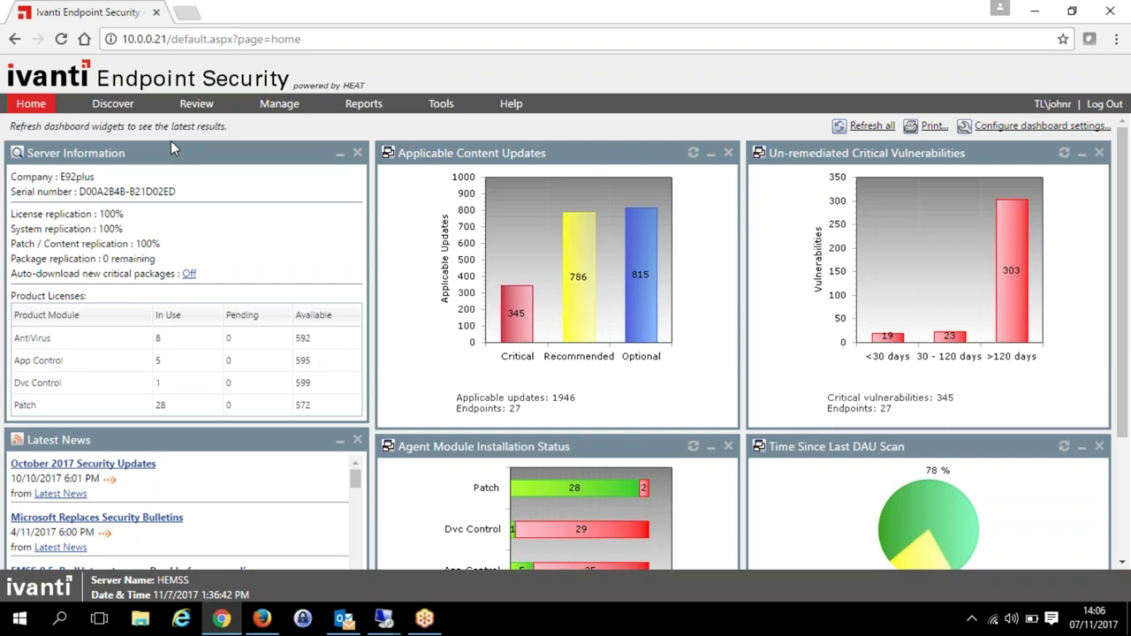
- Review the AntiVirus, App Control, Dvc Control and Patch modules in the Product Licenses table of the dashboard
left_click_drag(37, 406, 14, 407)
left_click(79, 387)
left_click_drag(69, 343, 16, 341)
left_click(128, 388)
left_click_drag(37, 409, 12, 405)
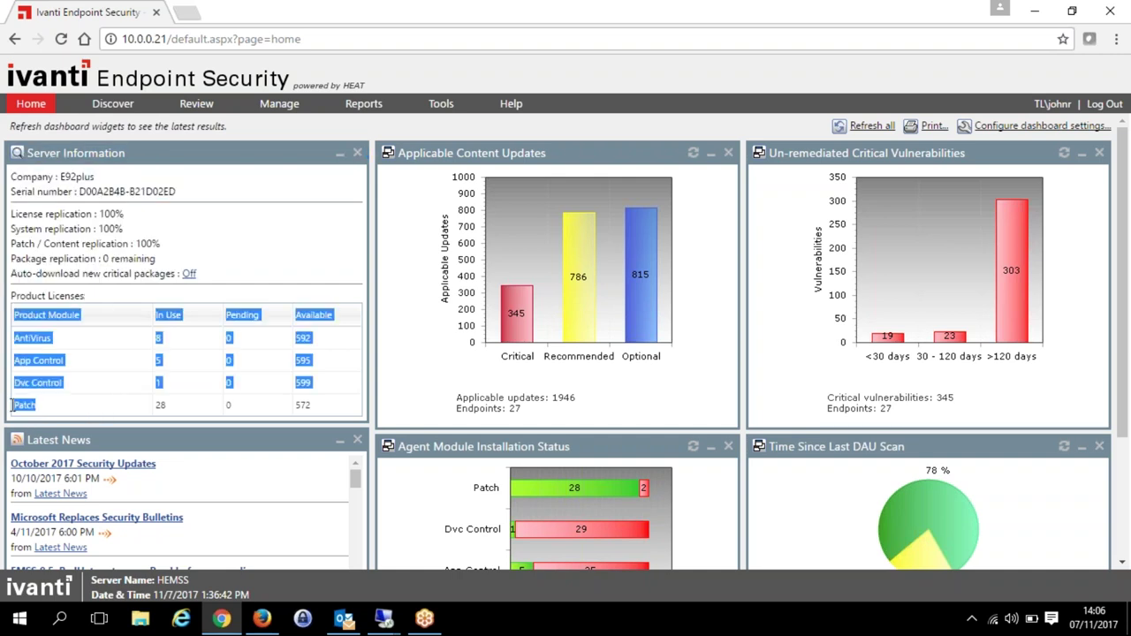
left_click(41, 375)
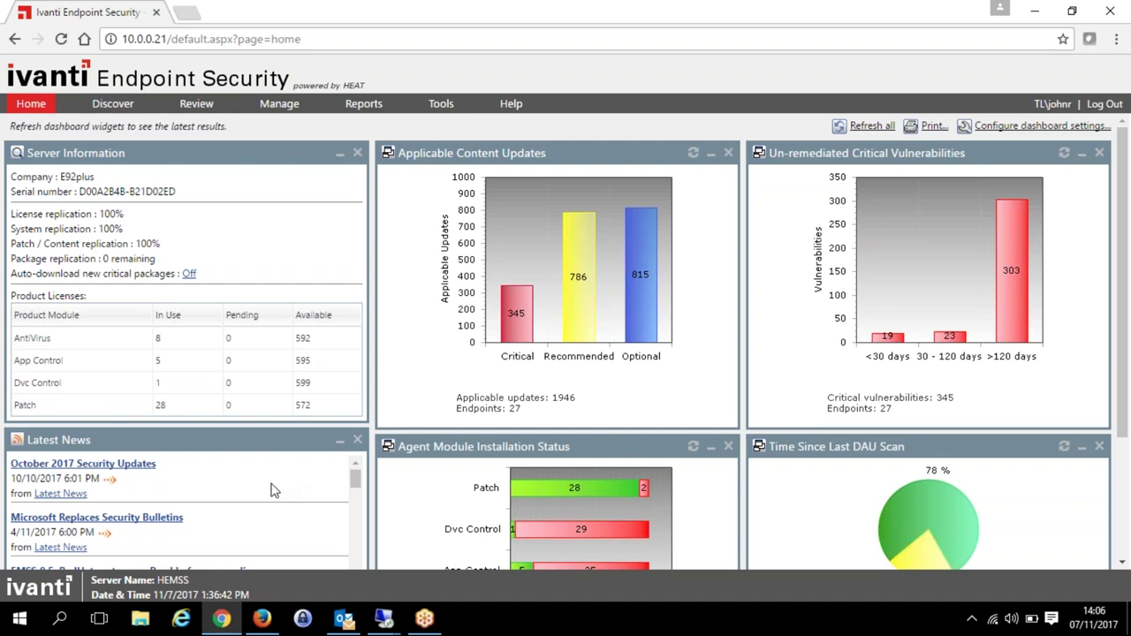
- Highlight the console's web address and the company, serial number and replication details in the Server Information widget
left_click(348, 35)
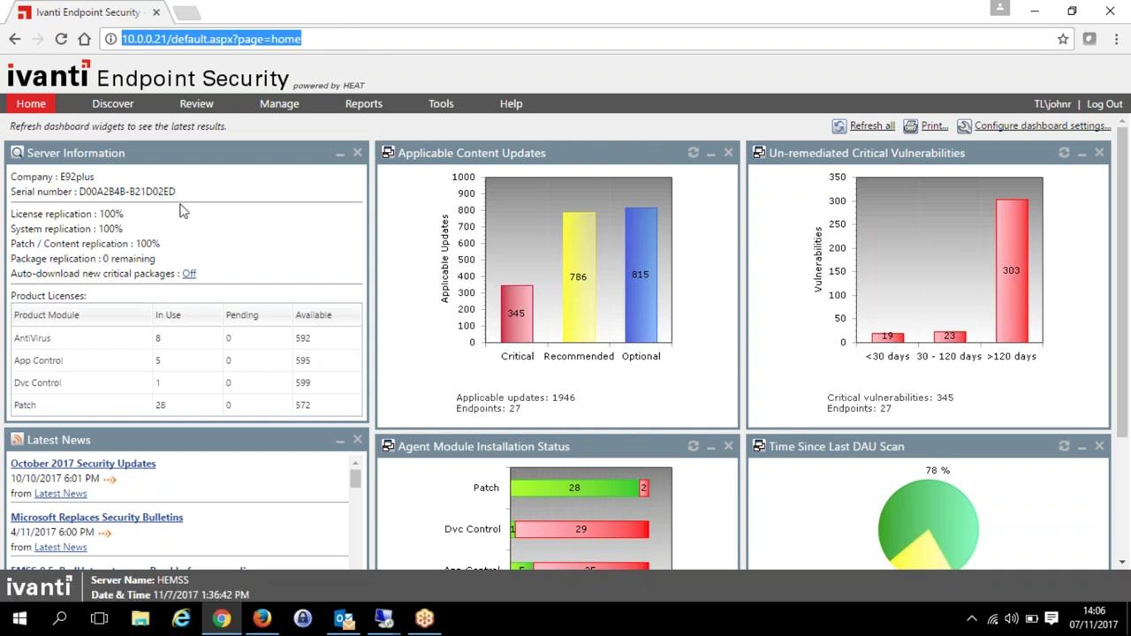
left_click_drag(11, 176, 262, 268)
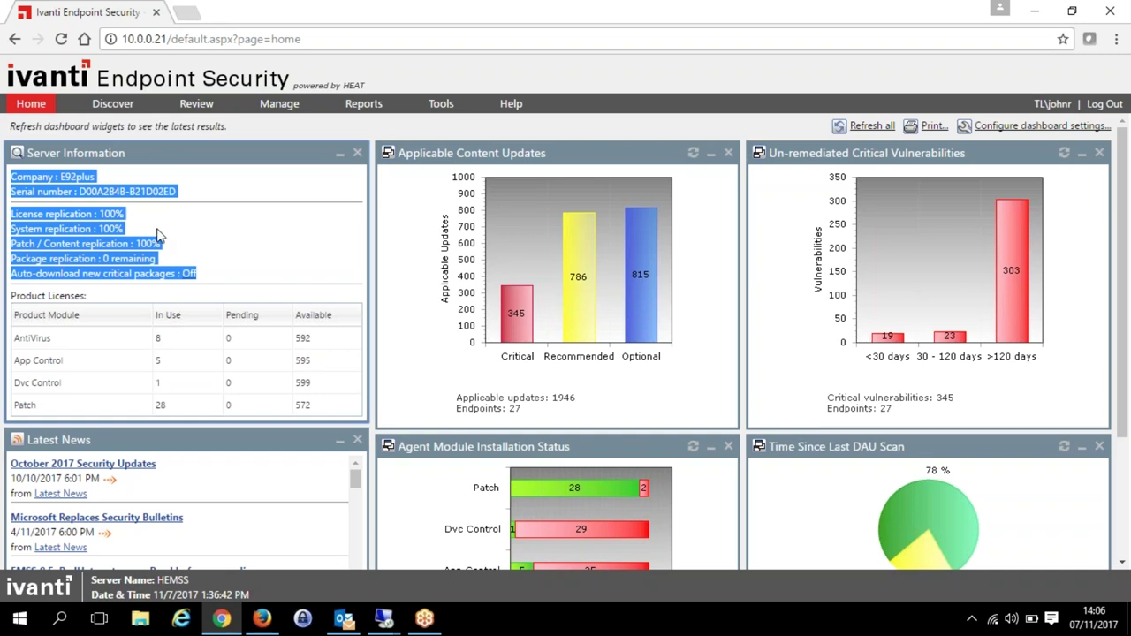
left_click(122, 222)
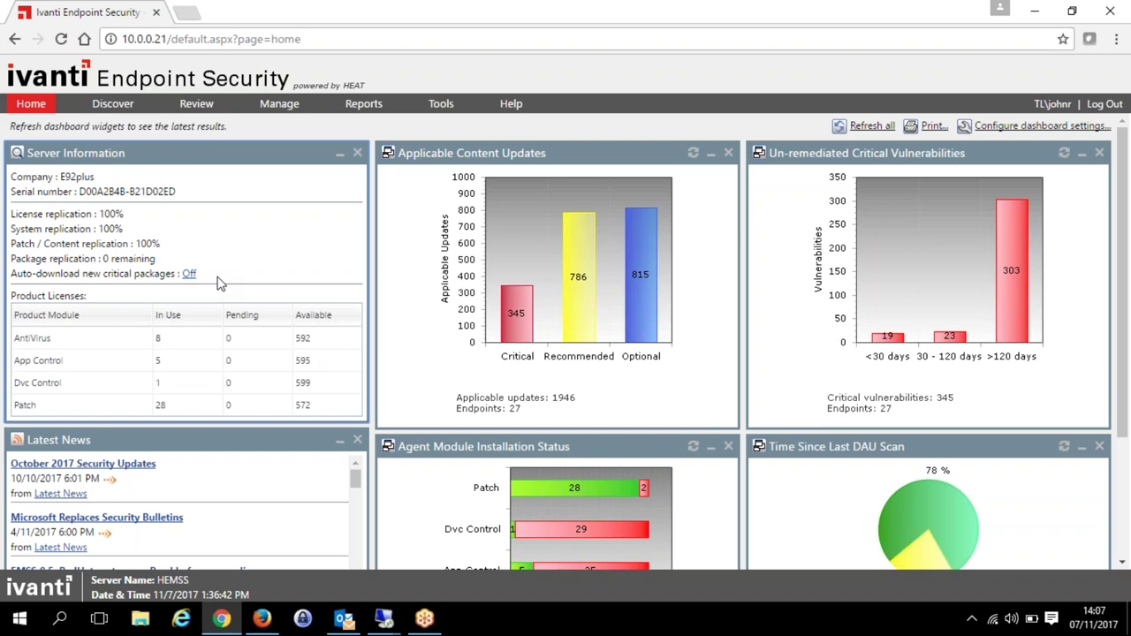
- Start a new asset discovery job with Immediate scheduling and continue to its scan targets
mouse_move(218, 107)
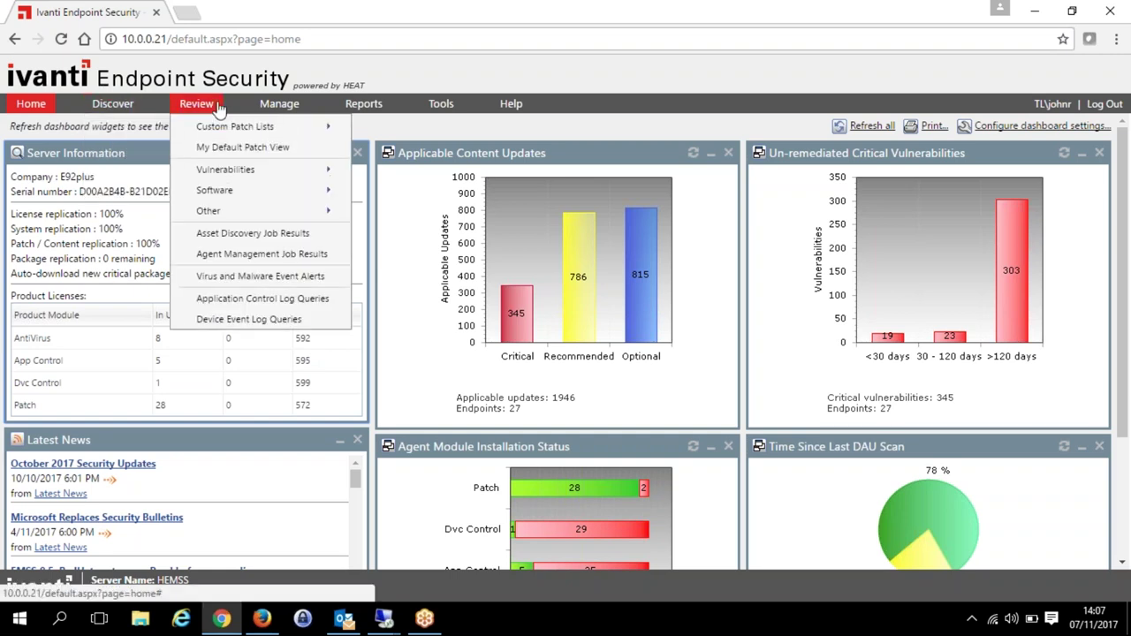
mouse_move(112, 103)
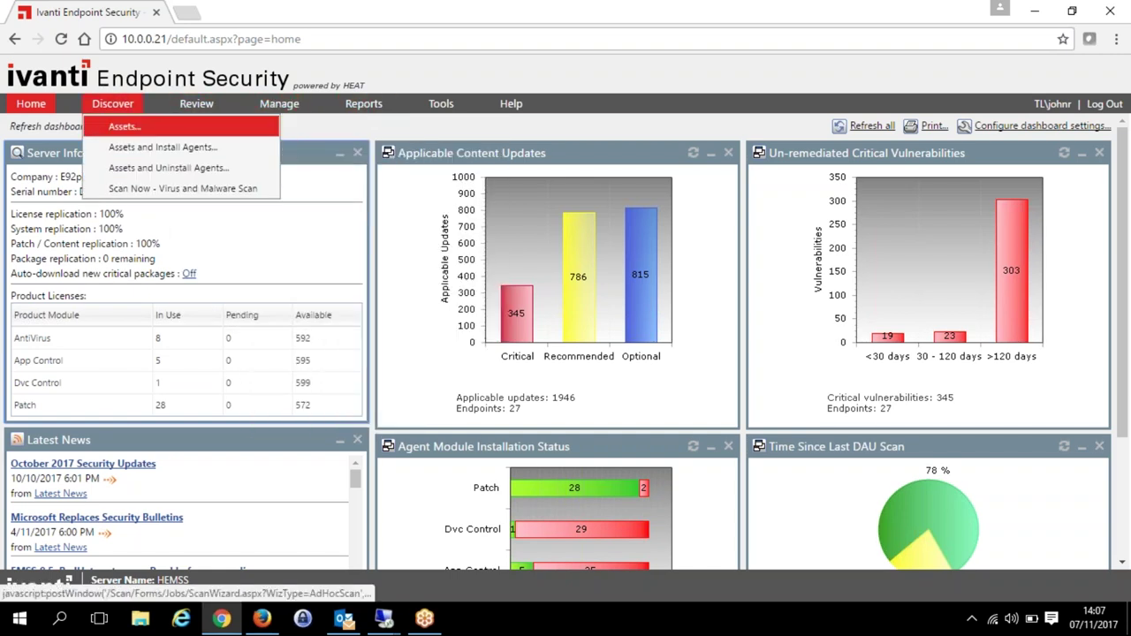
left_click(125, 126)
left_click_drag(214, 20, 449, 35)
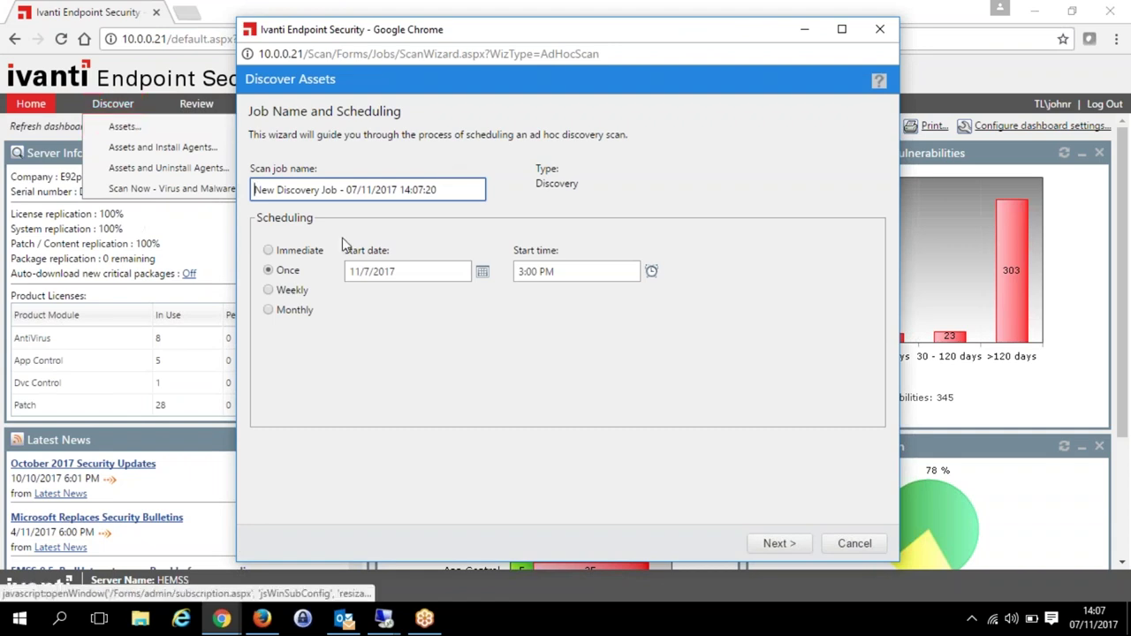
left_click(299, 254)
left_click(779, 543)
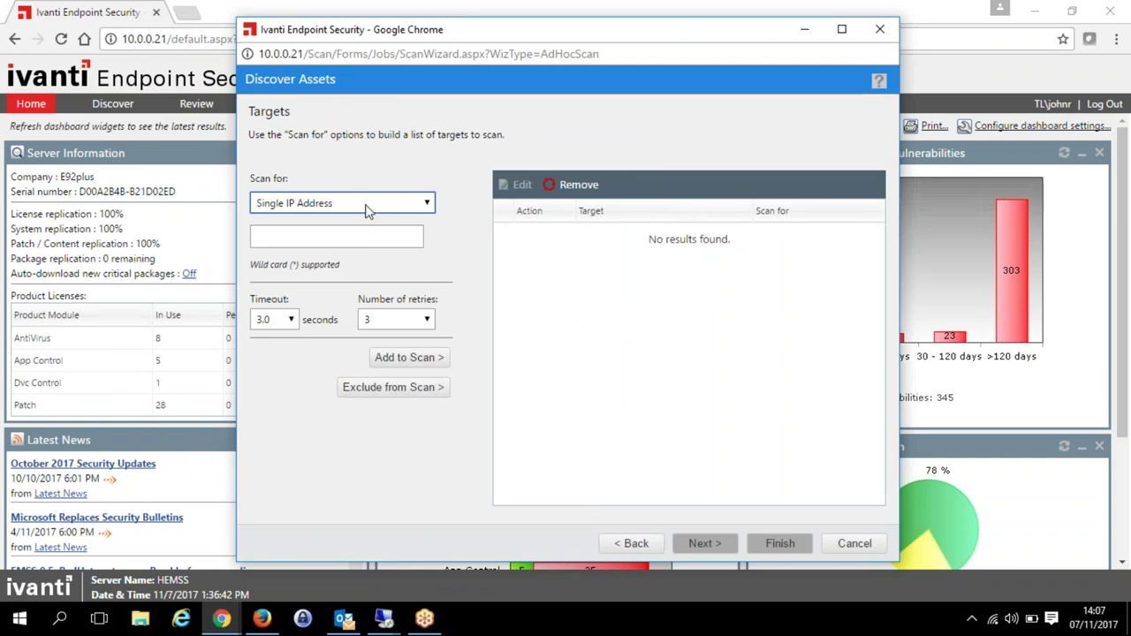
- Add the IP range 10.0.0.1 to 10.0.0.254 to the discovery job's scan targets
left_click(367, 206)
left_click(302, 234)
left_click(301, 239)
type("10")
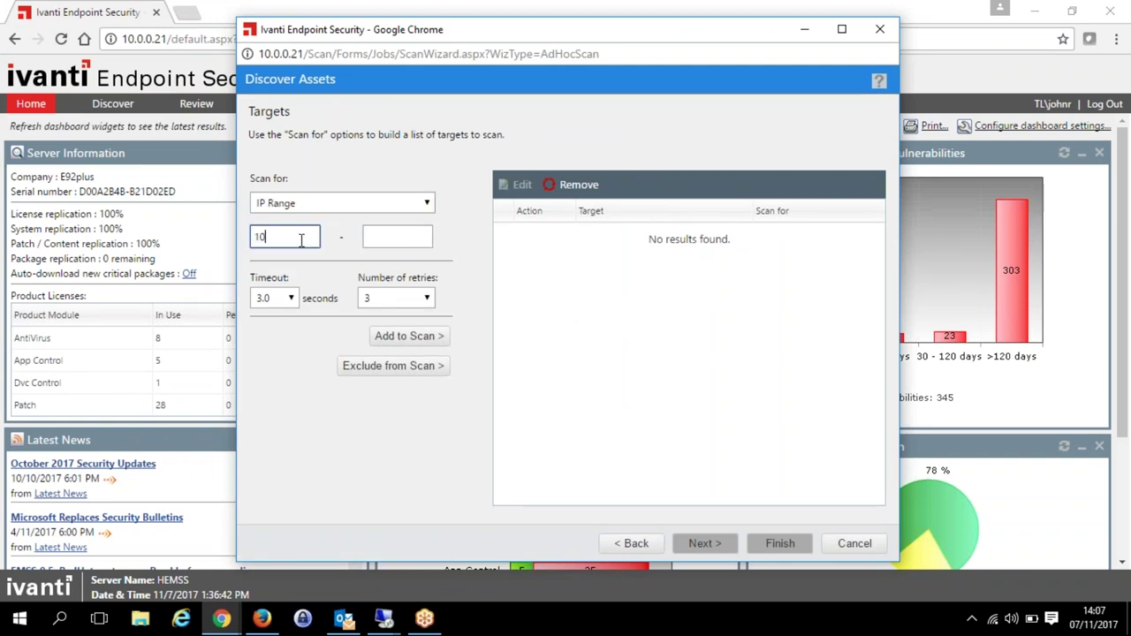
type(".0.0.1")
key("Tab")
type("10.0.0.254")
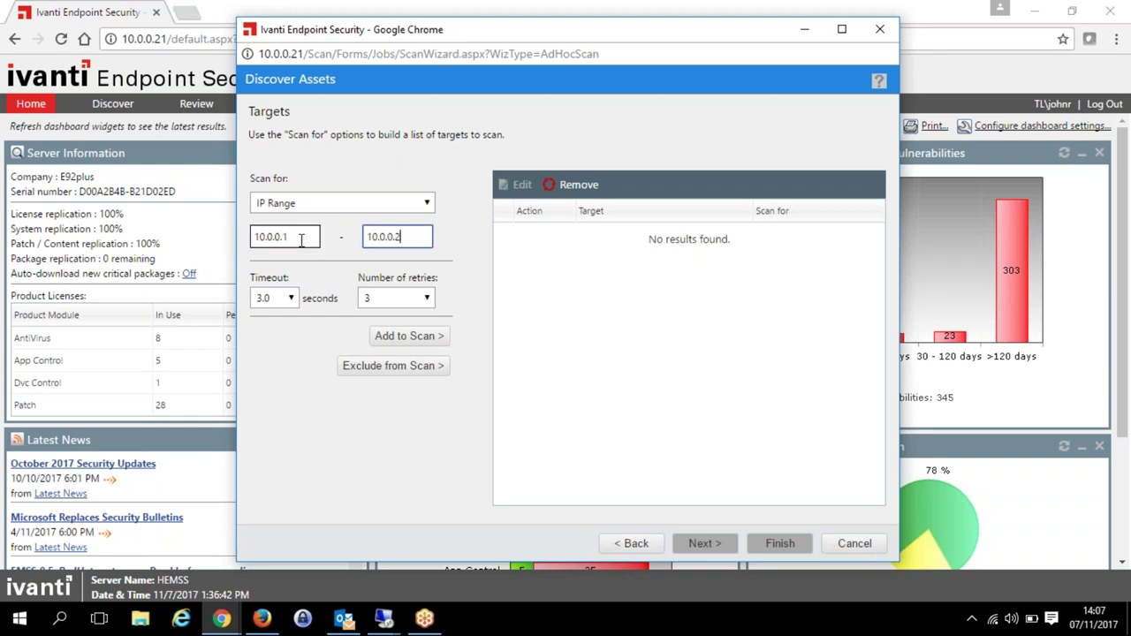
left_click(393, 337)
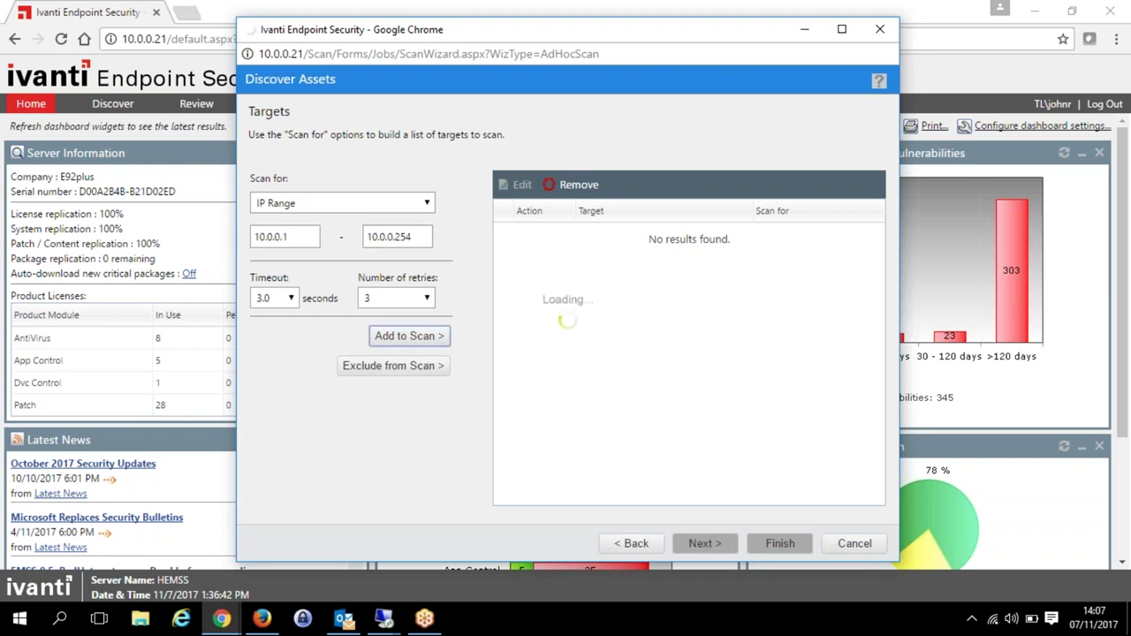
- Keep all default scan options, leave the credentials empty, and finish the discovery job
left_click(706, 549)
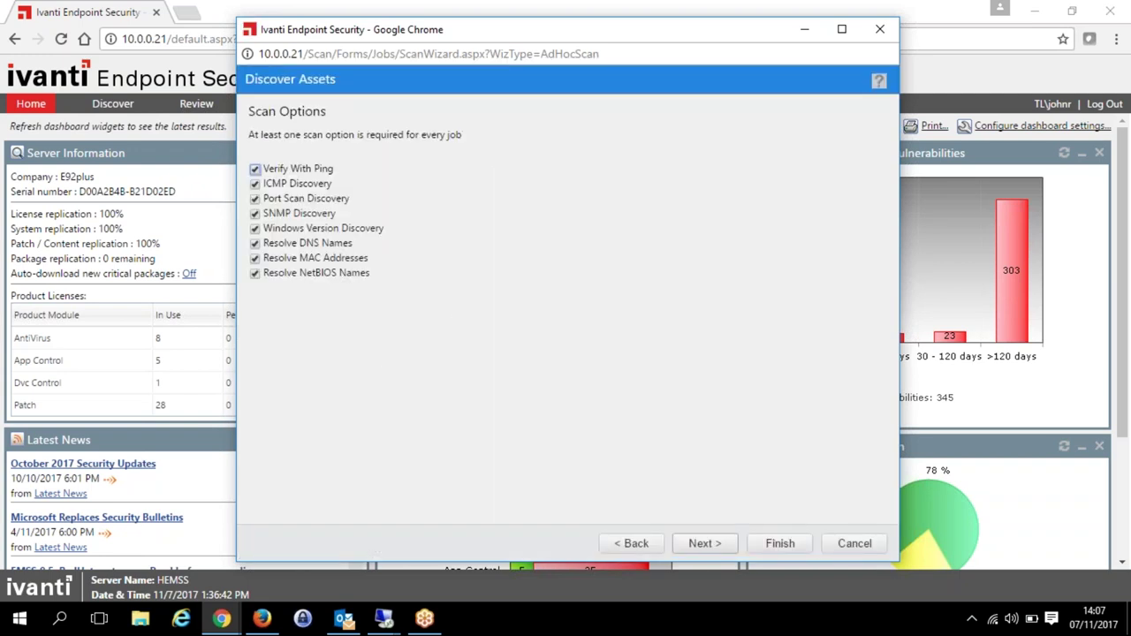
left_click(701, 548)
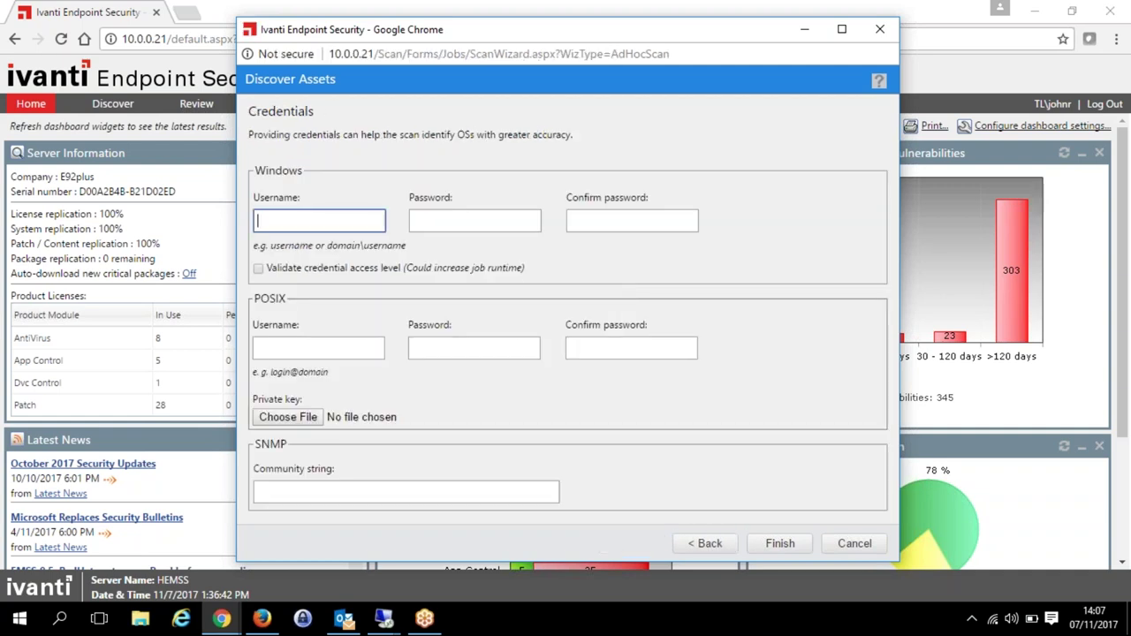
left_click(769, 548)
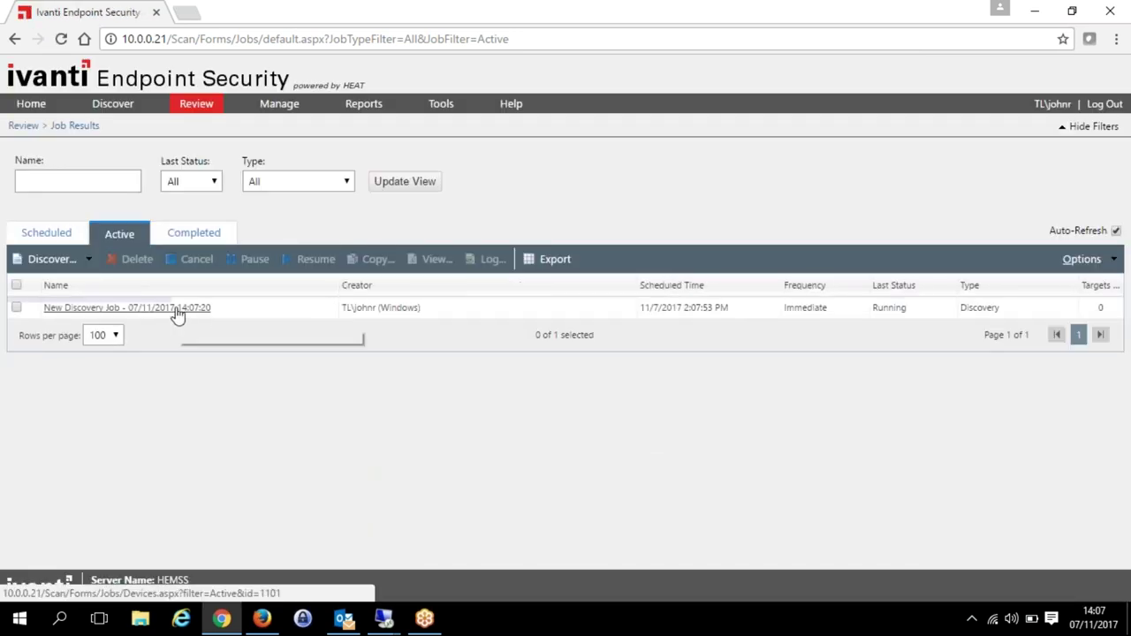
- Open the running discovery job's results, examine the agent installation option for SQL01, and return to the home dashboard
left_click(177, 308)
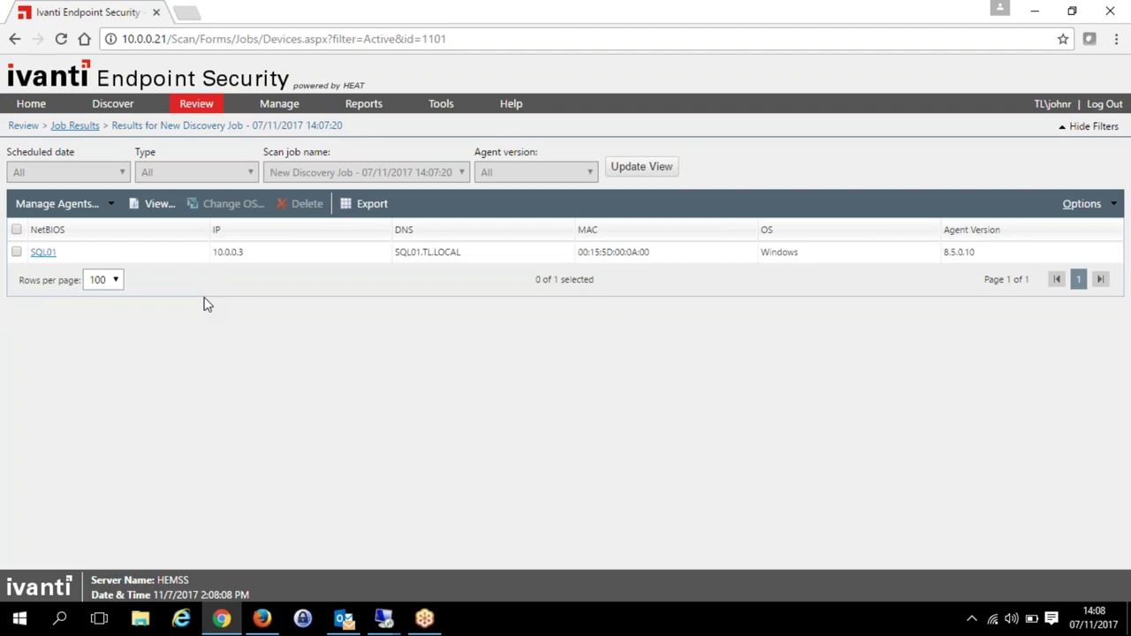
left_click(16, 252)
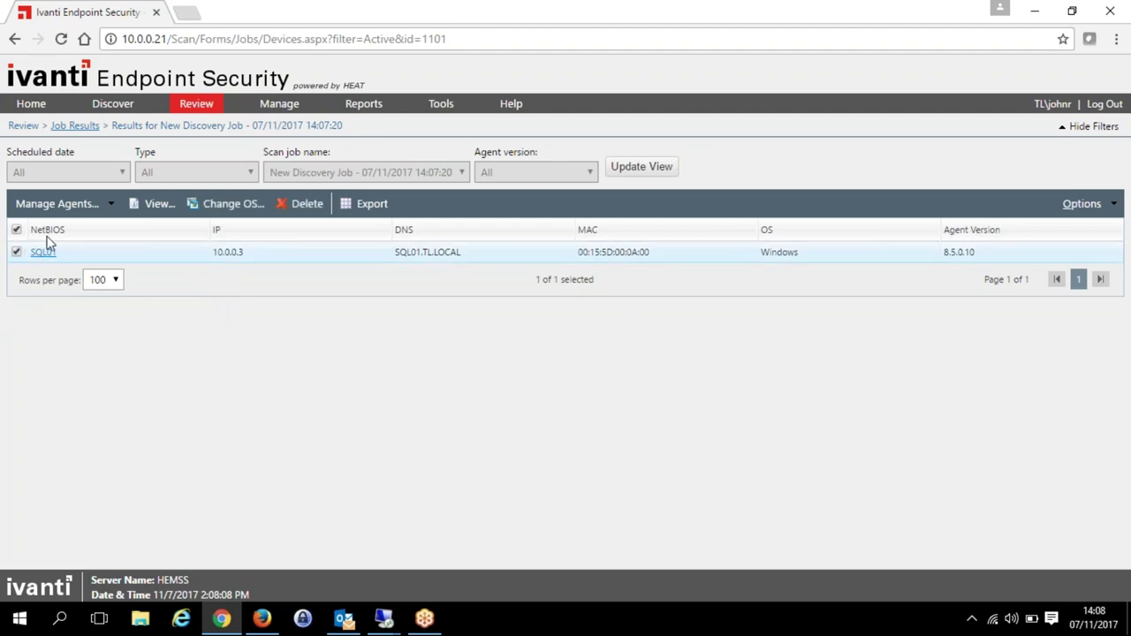
left_click(88, 212)
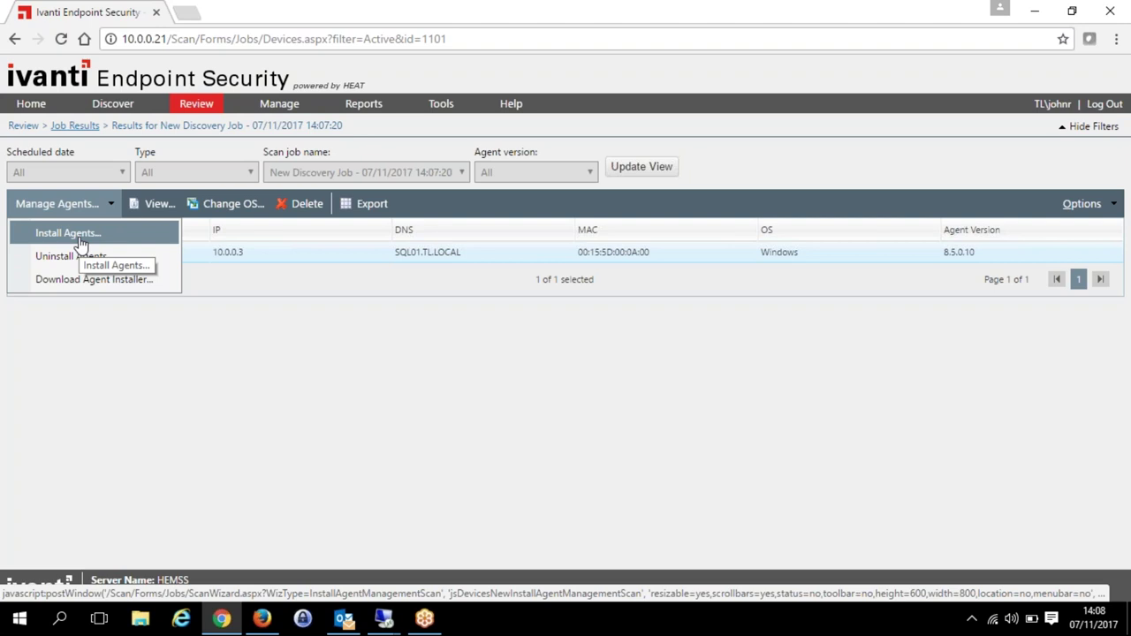
left_click(68, 233)
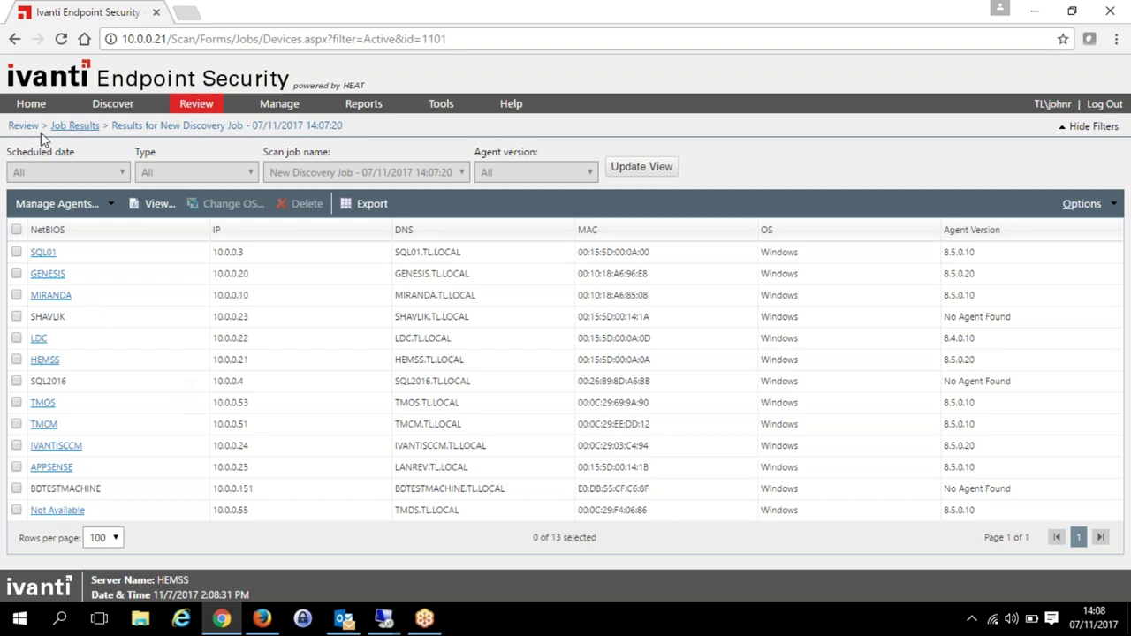
left_click(31, 103)
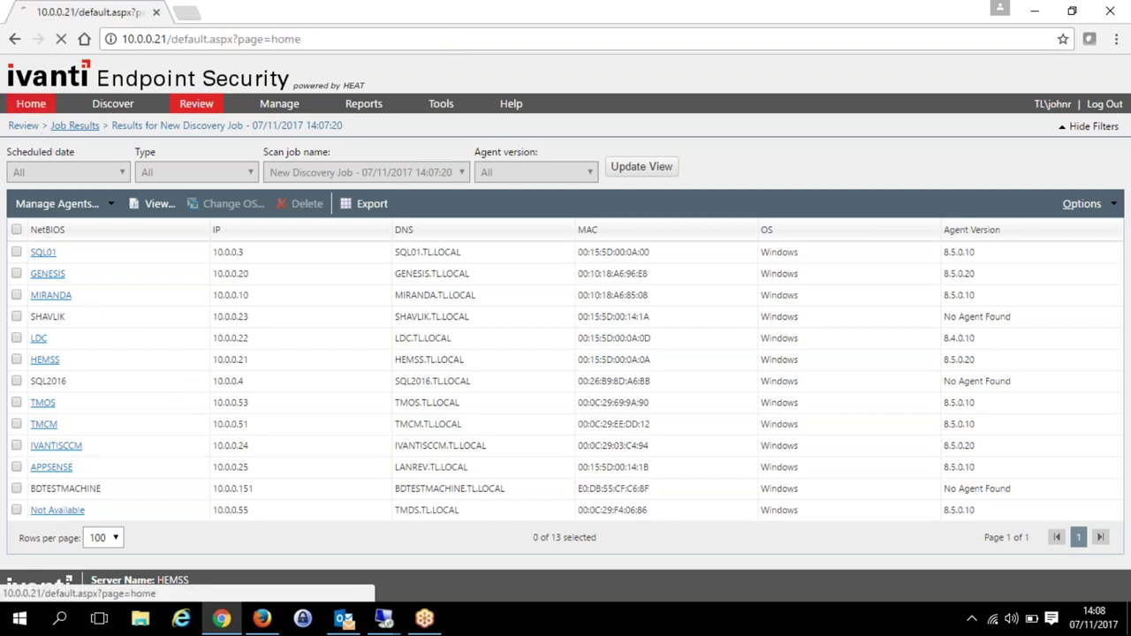
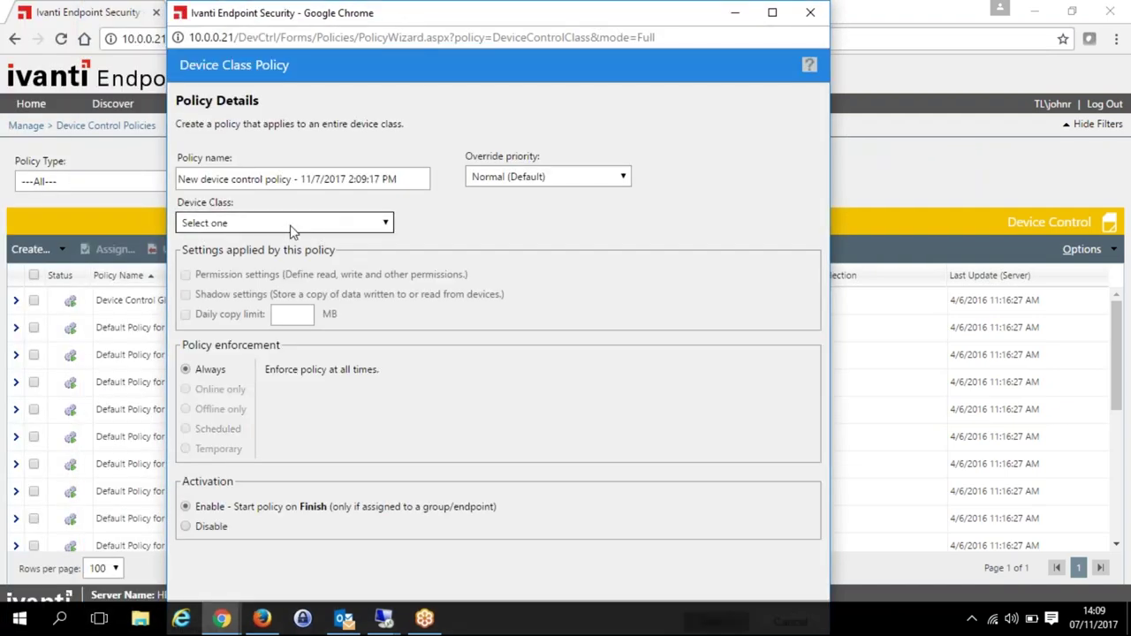
- Set the new policy's device class to Removable Storage Devices, enable its permission settings and continue to the permissions page
left_click(289, 224)
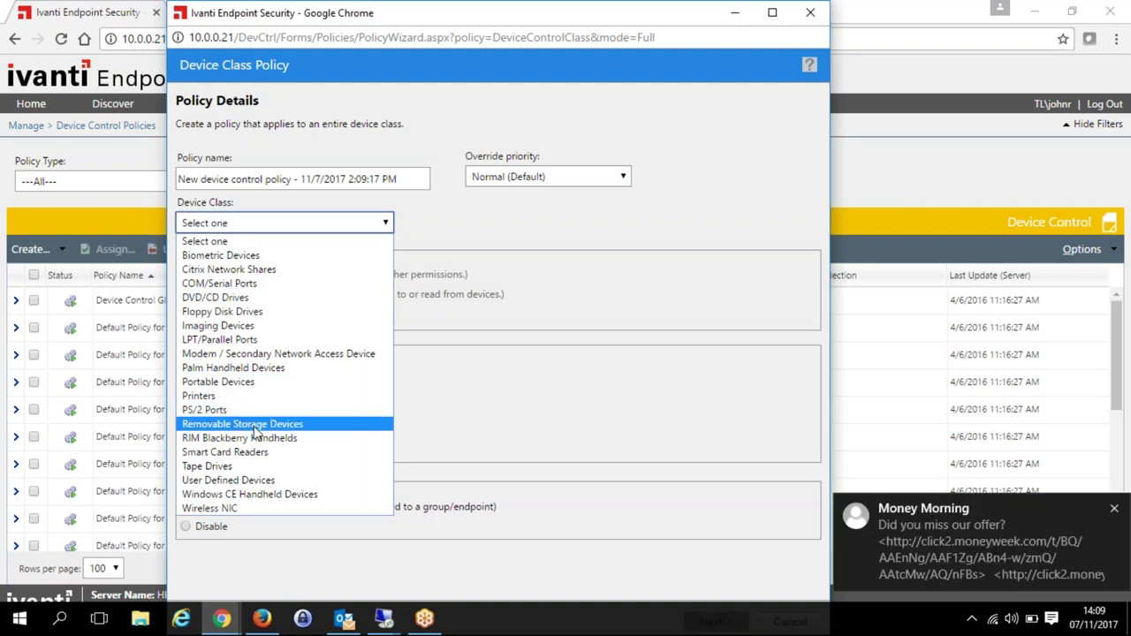
left_click(1115, 513)
left_click(274, 225)
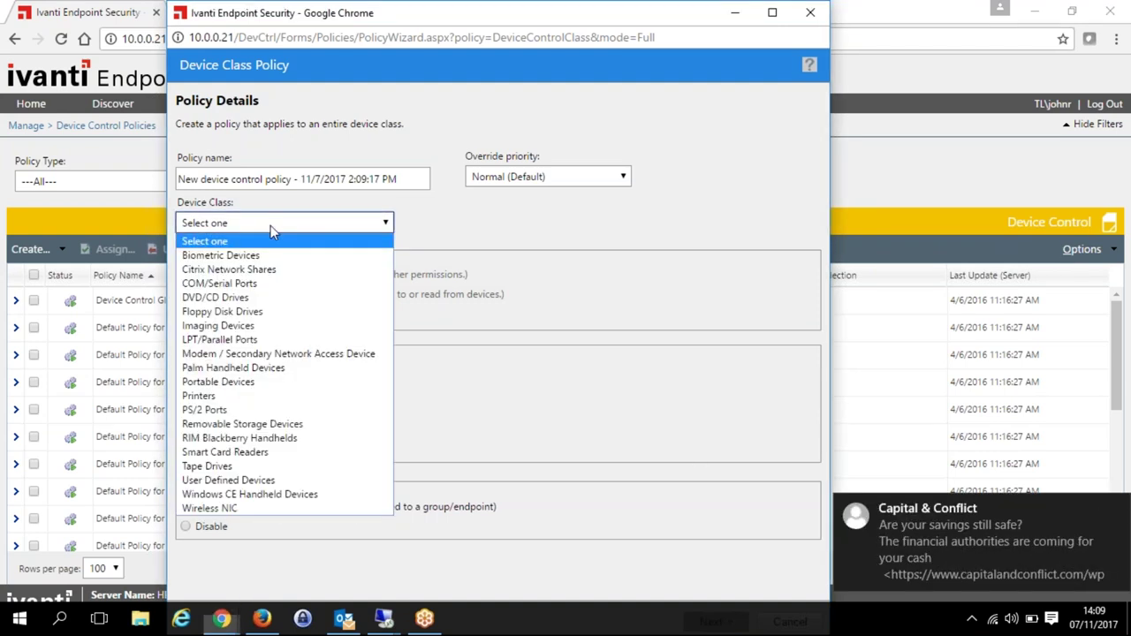
left_click(245, 428)
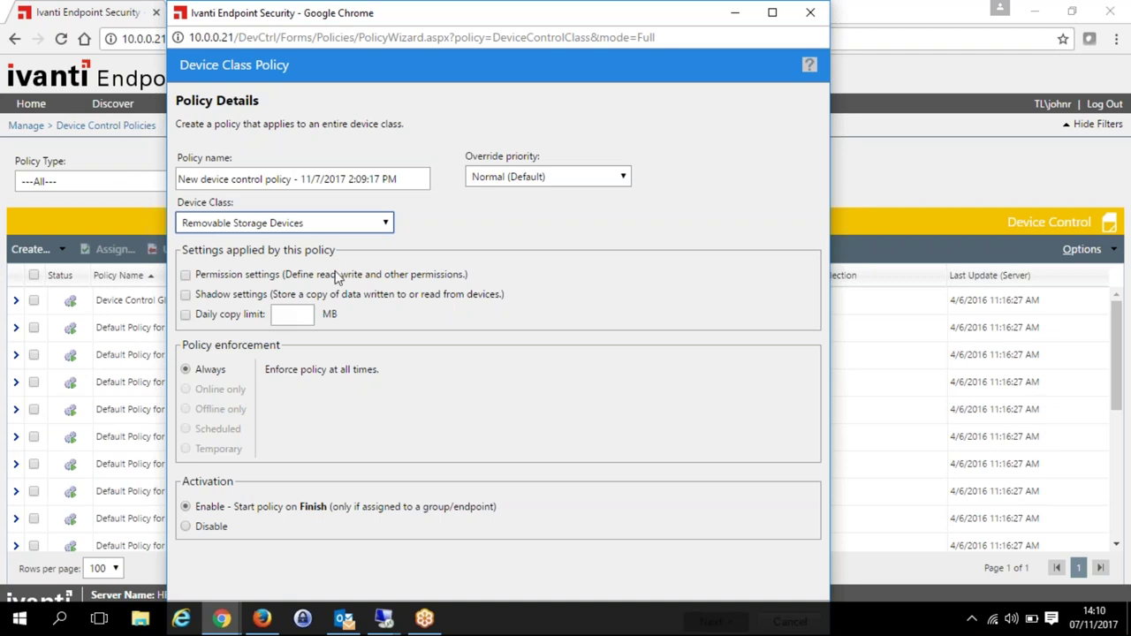
left_click(186, 276)
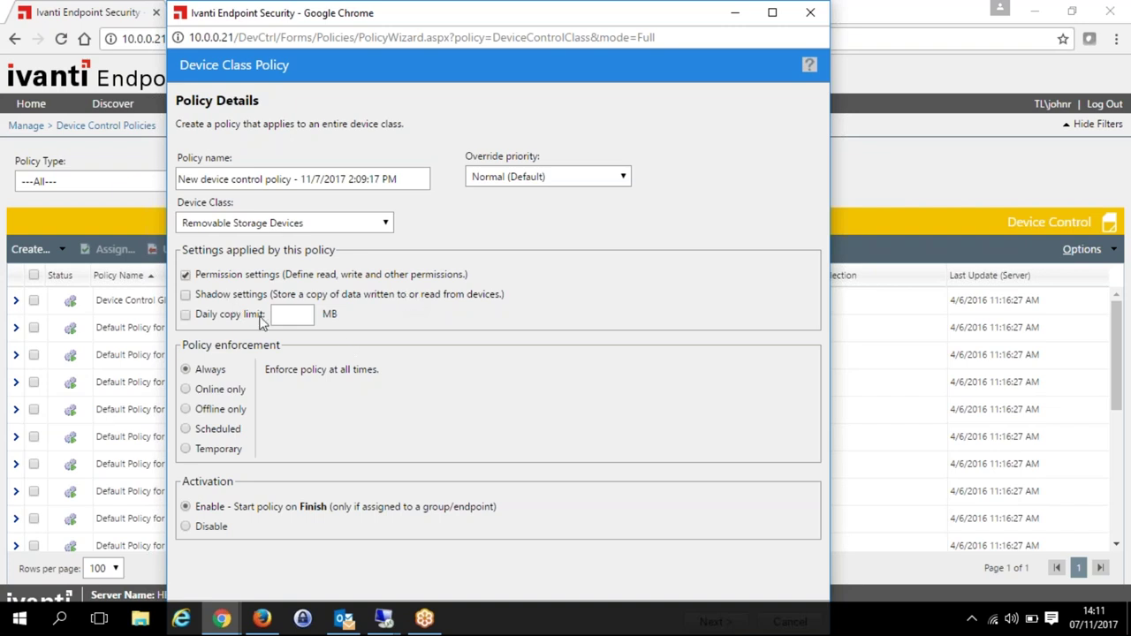
left_click(772, 12)
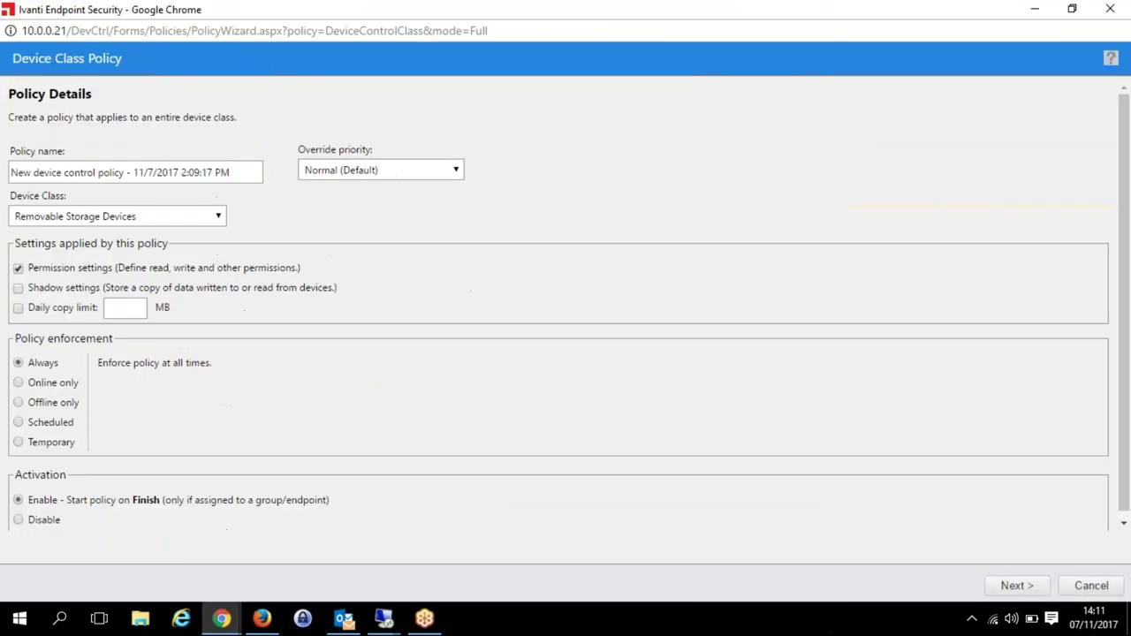
left_click(1017, 585)
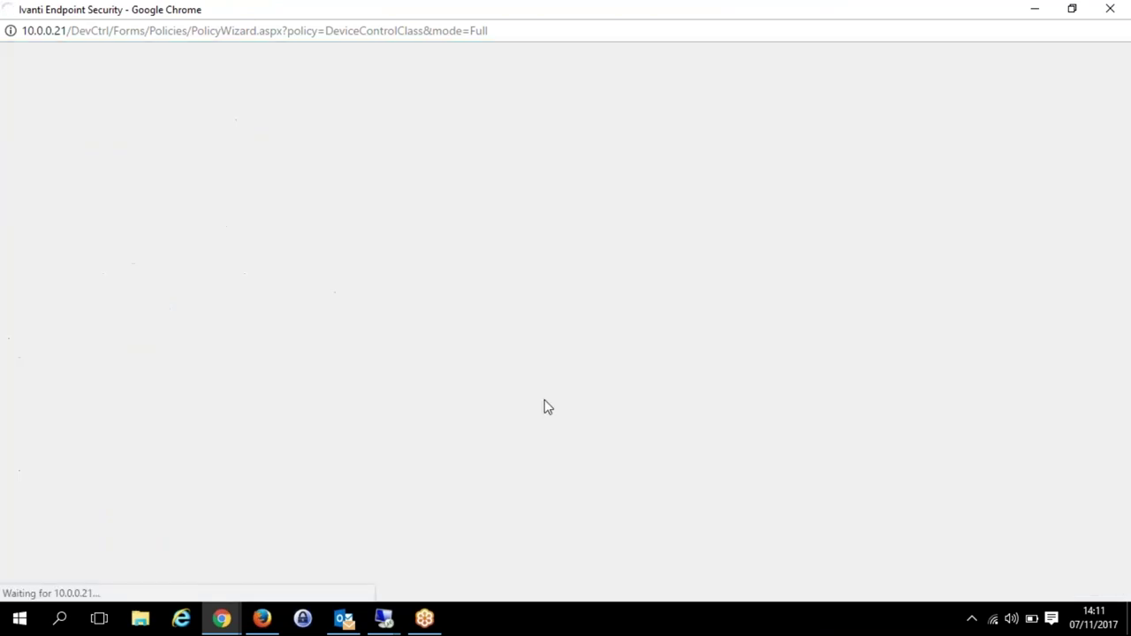
- Allow Read, Write and Encrypt permissions on self contained encryption only, excluding the Unencrypted/Unknown encryption type, and continue to policy assignment
left_click(38, 198)
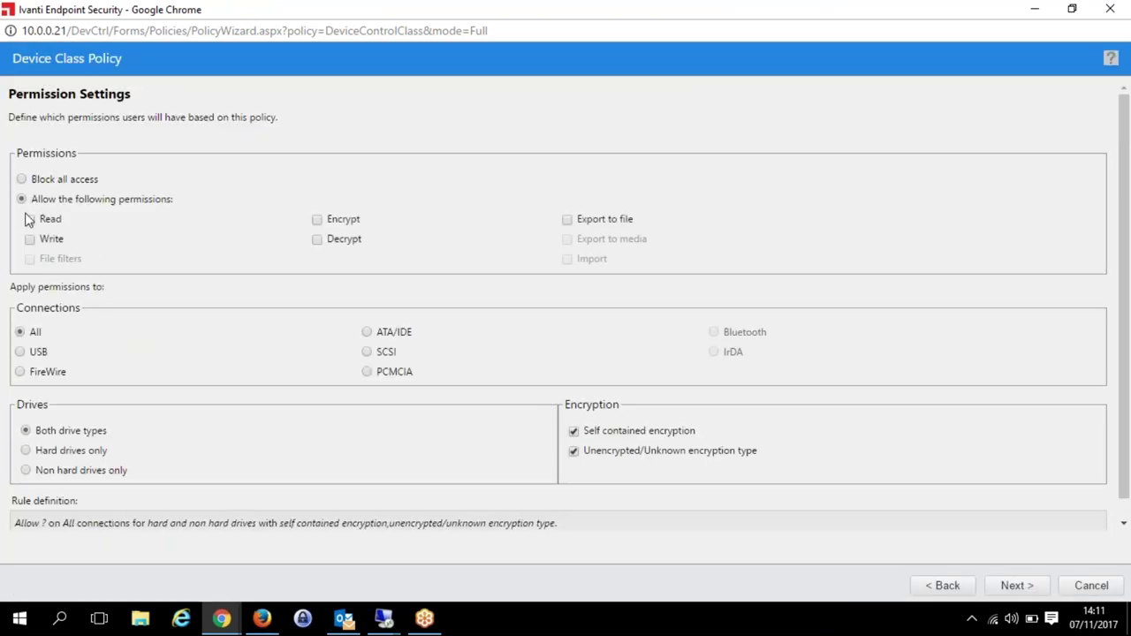
left_click(30, 219)
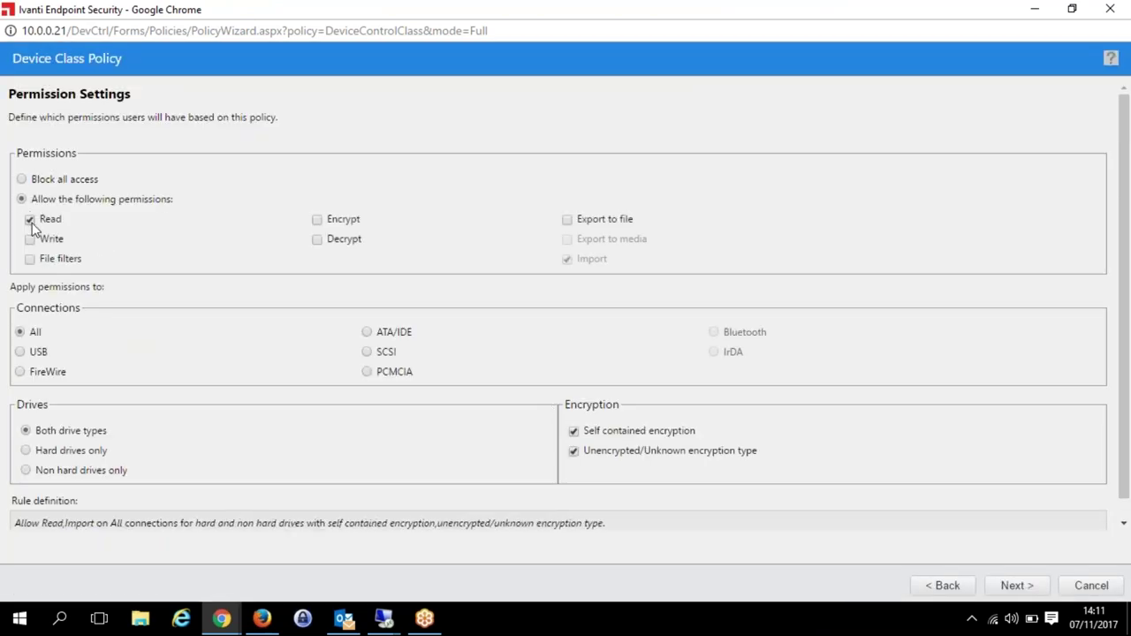
left_click(319, 221)
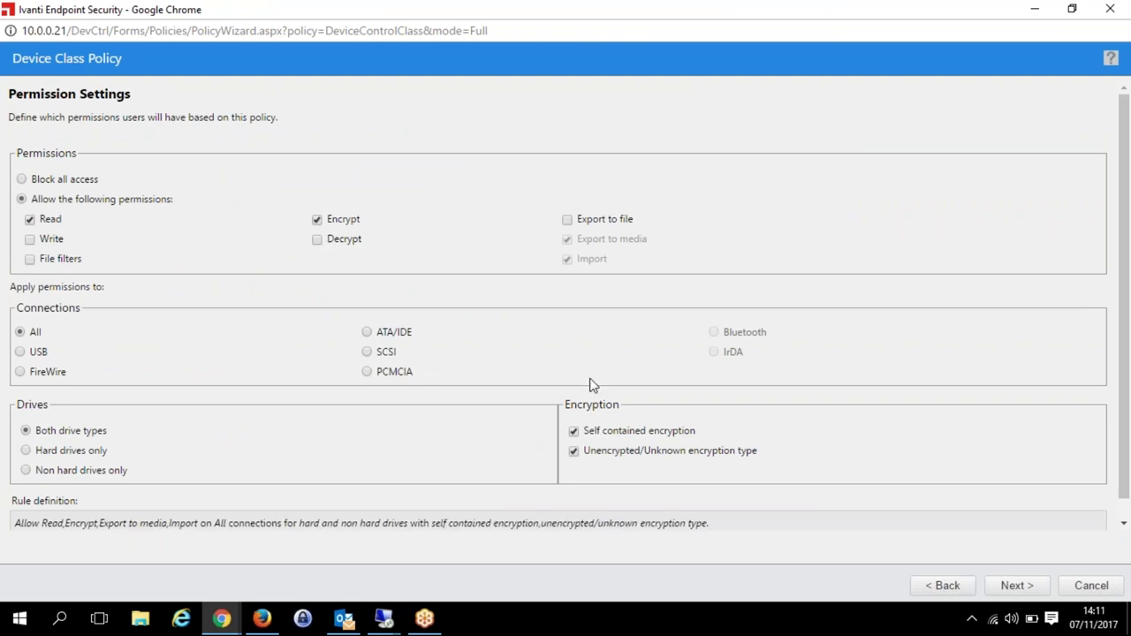
left_click(575, 432)
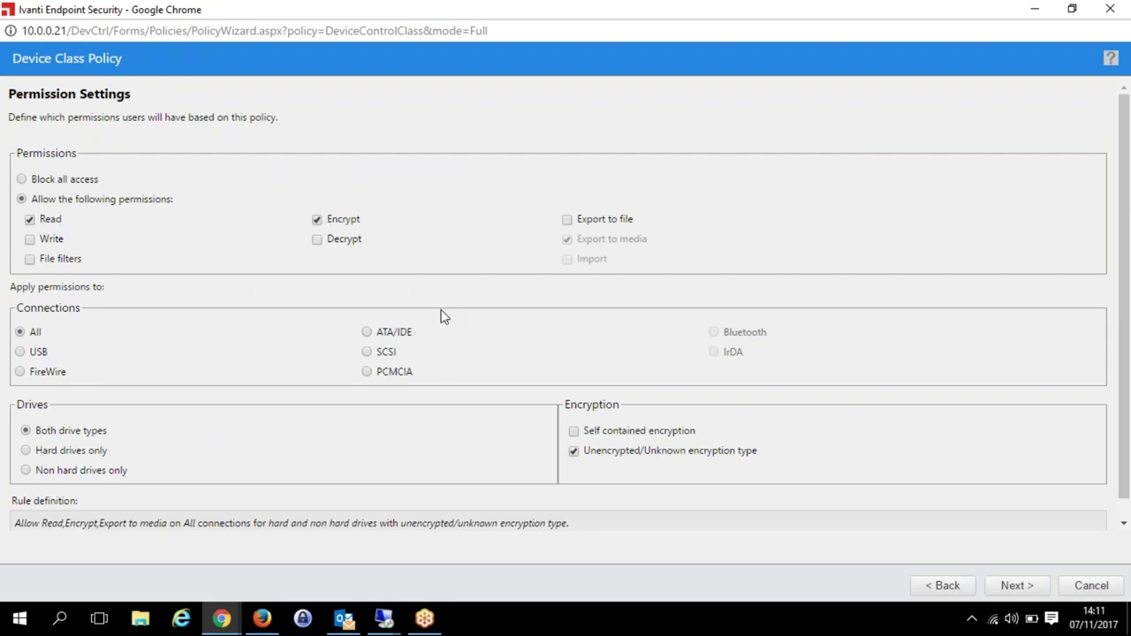
left_click(574, 430)
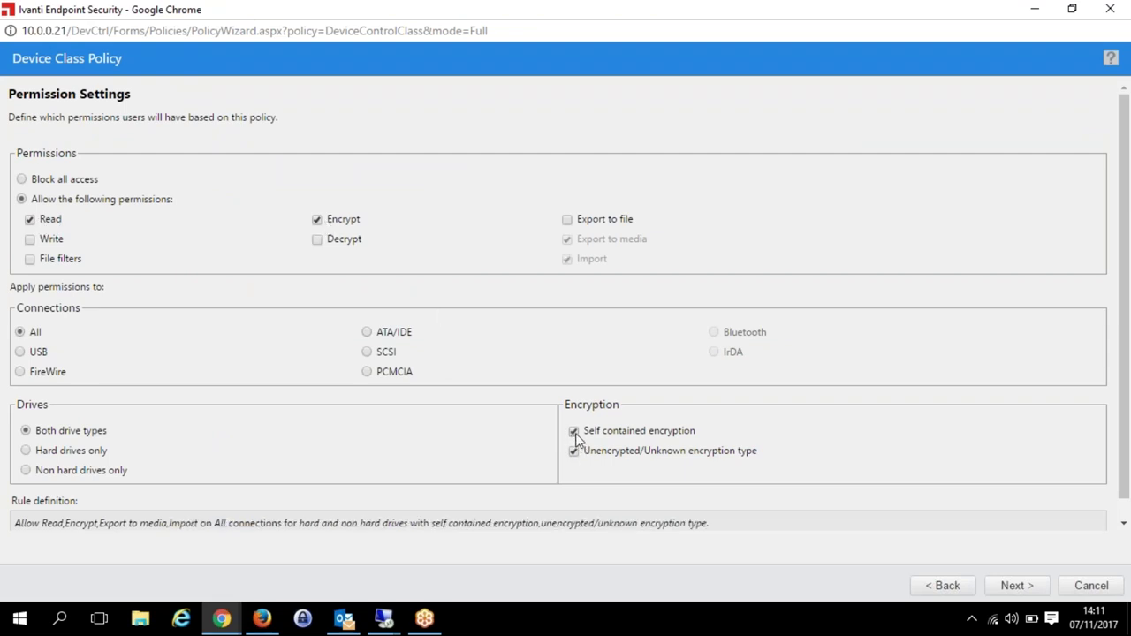
left_click(573, 450)
left_click(31, 240)
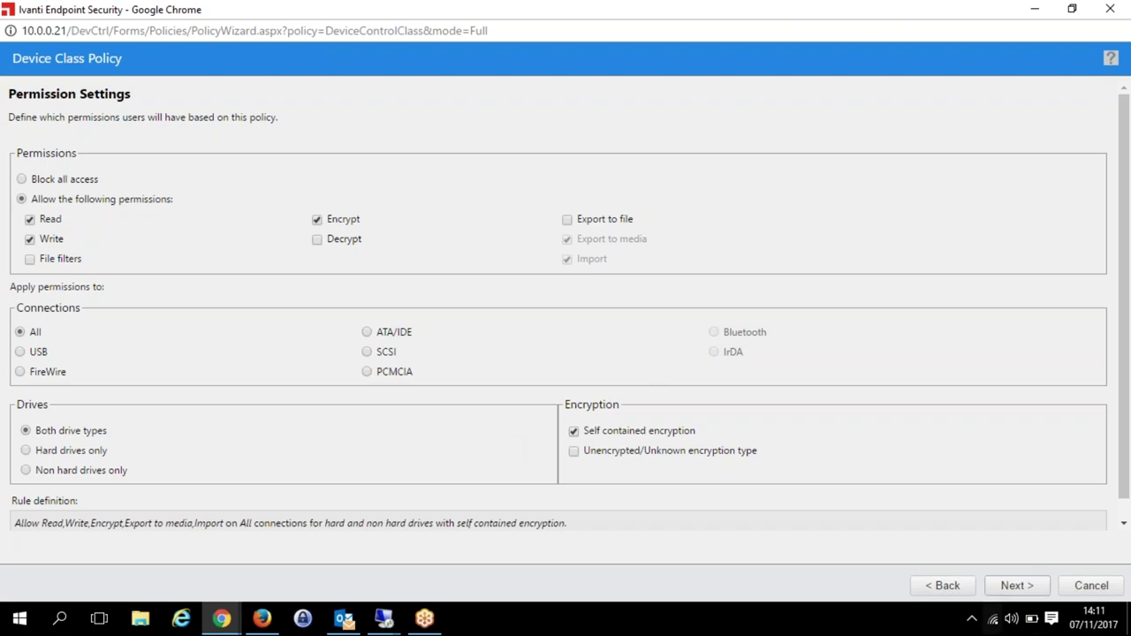
left_click(1017, 586)
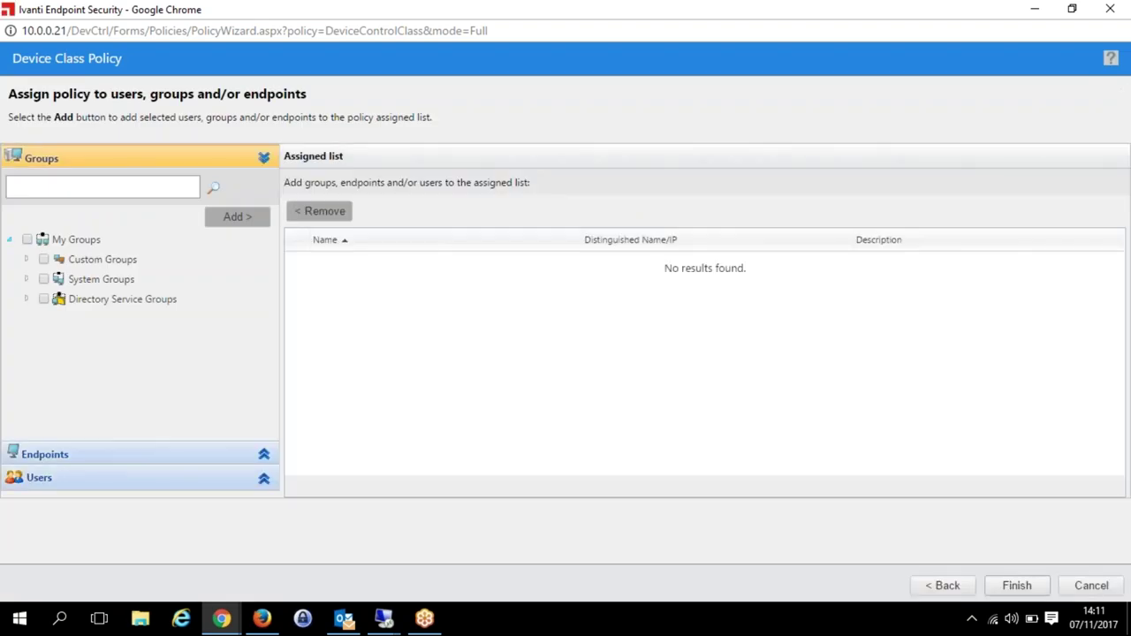
- Examine the users, endpoints and groups available for assigning the policy, and cancel the policy wizard
left_click(104, 482)
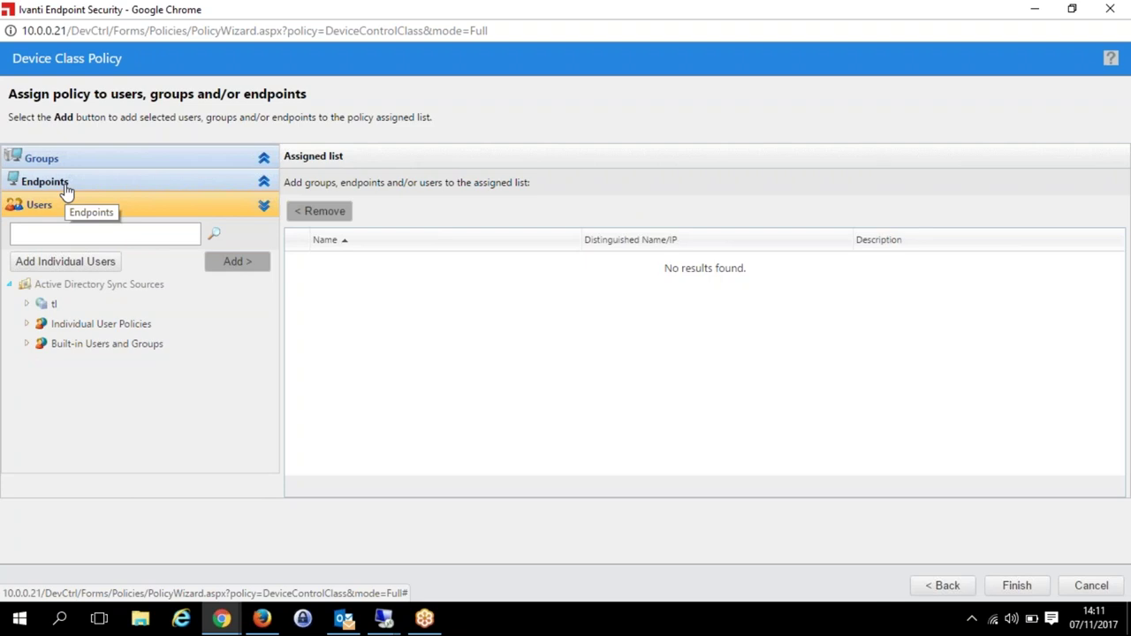
left_click(66, 187)
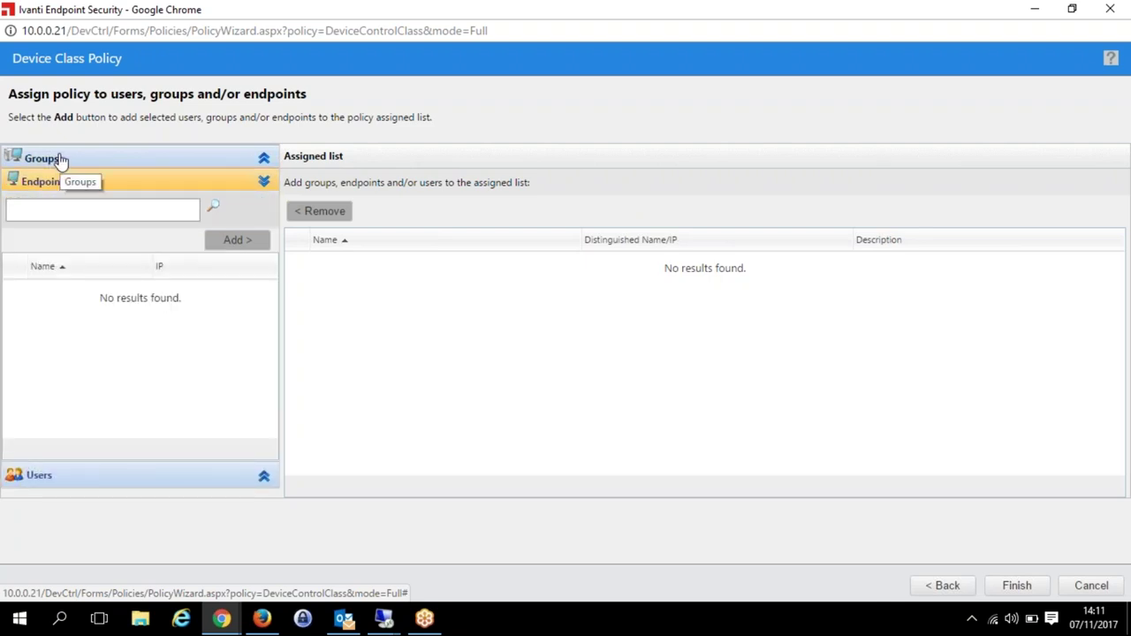
left_click(61, 161)
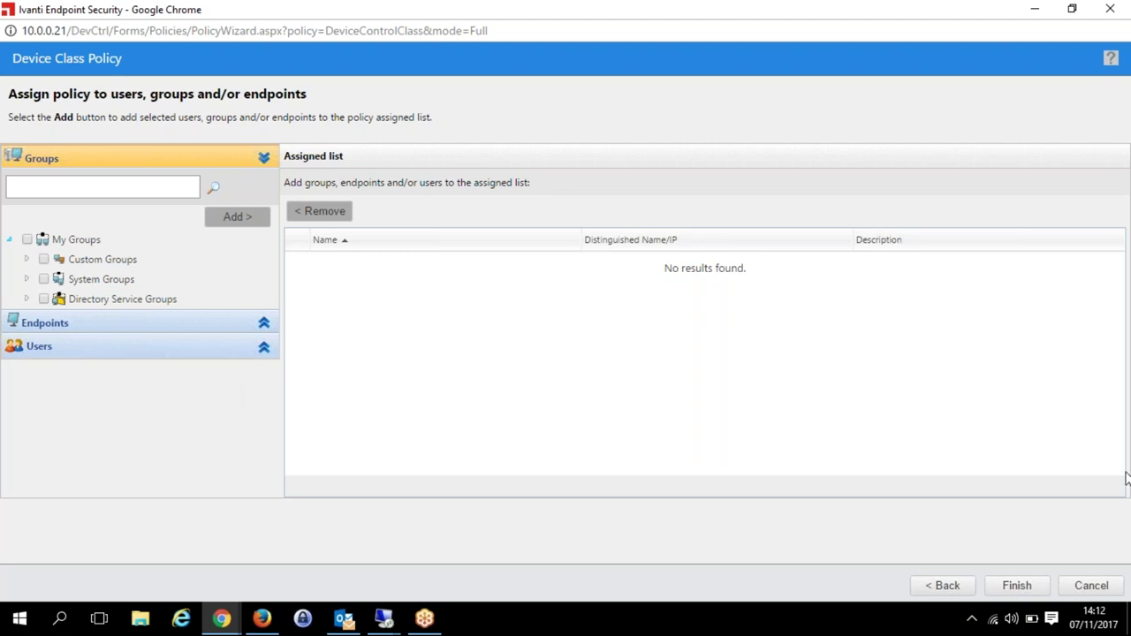
left_click(1090, 586)
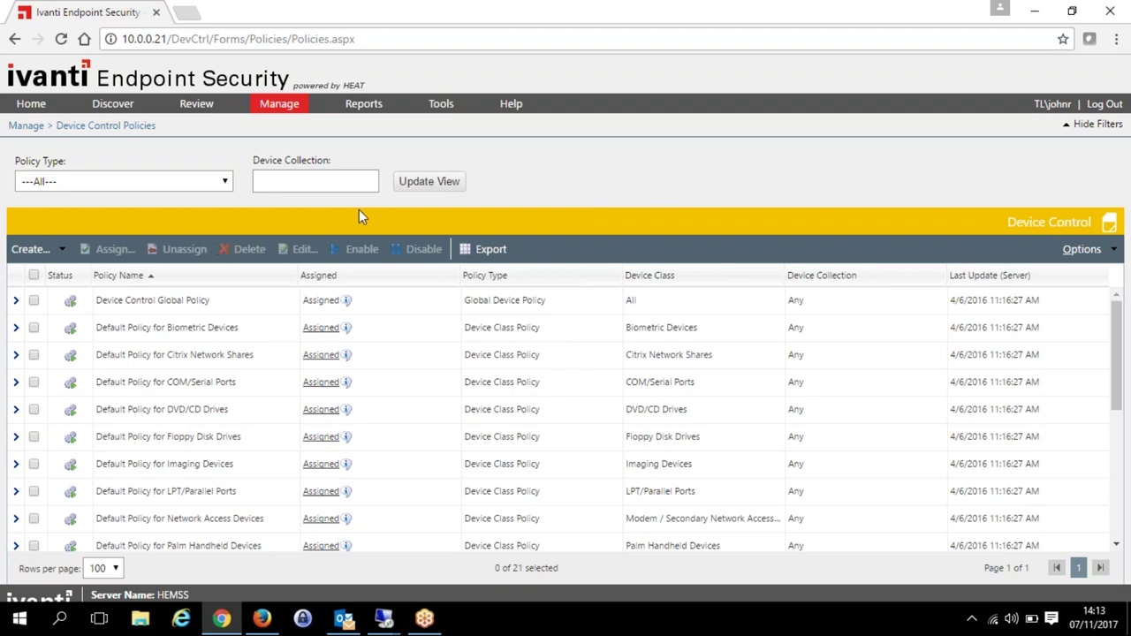
- Look up the Device Control tool for granting temporary permissions
left_click(441, 103)
mouse_move(521, 323)
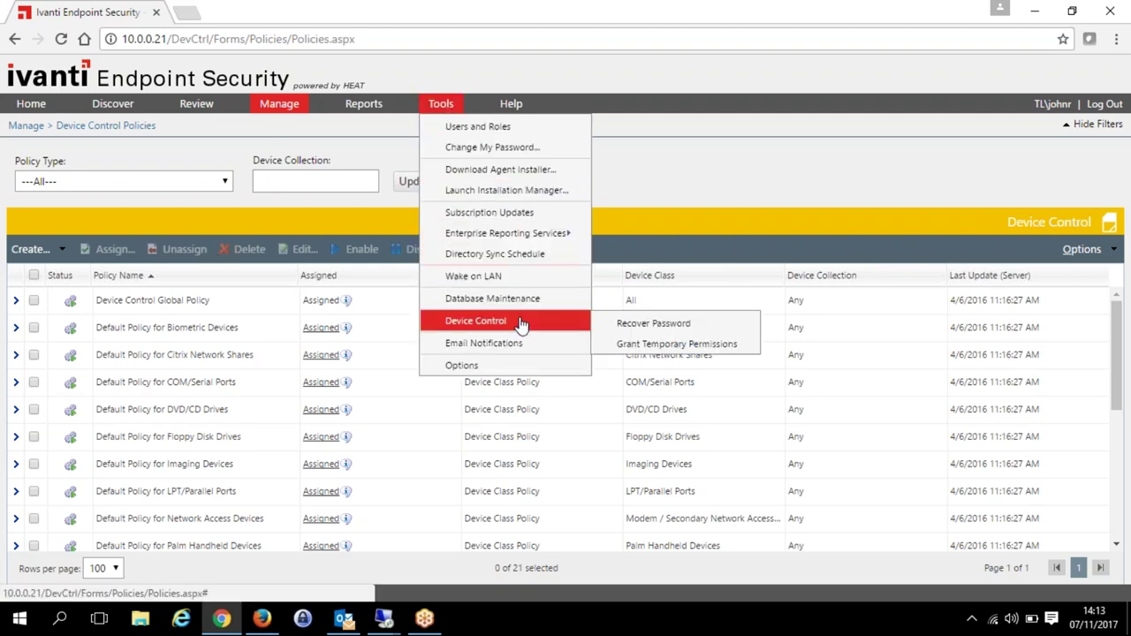
left_click(676, 347)
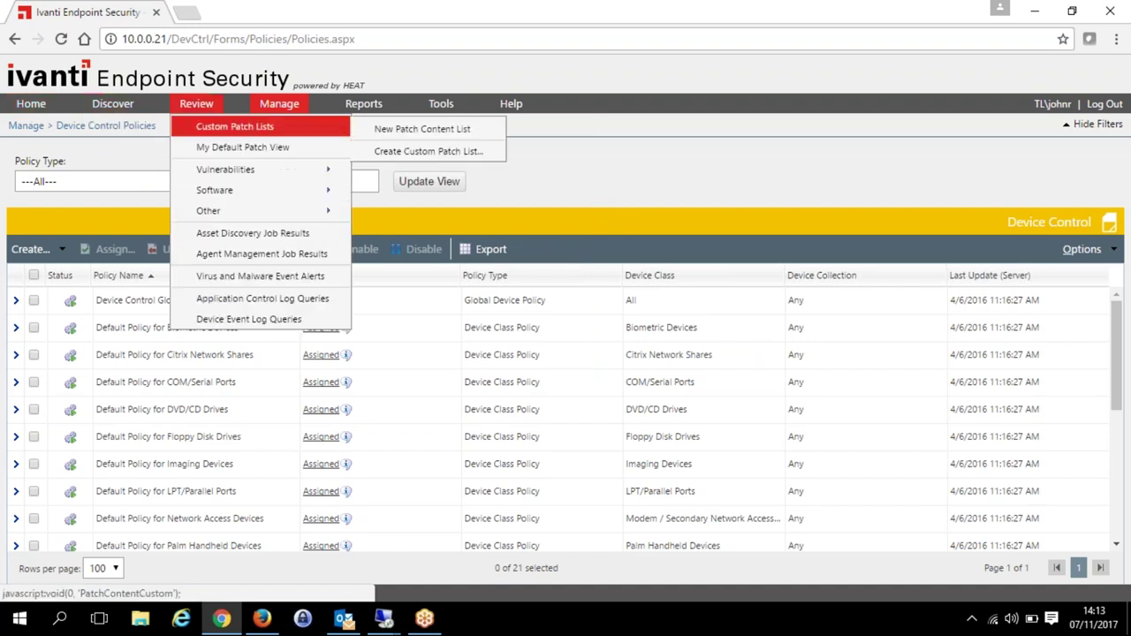
- Open the Application Control policies, examine which managed policy types can be created, and switch to the Trusted Change policies
mouse_move(271, 113)
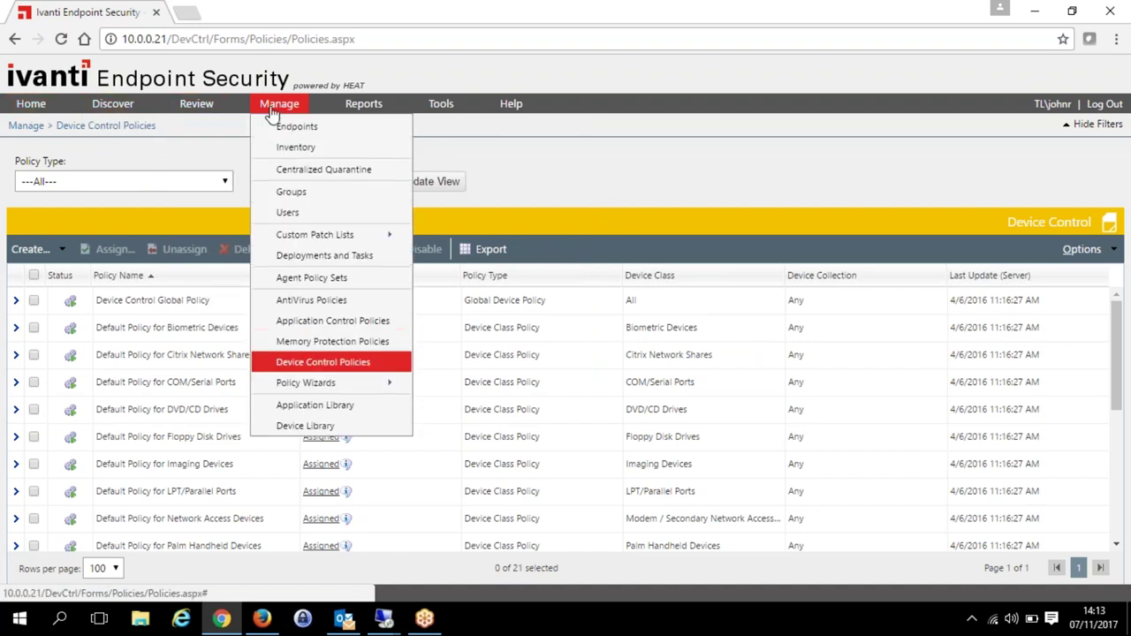
left_click(324, 331)
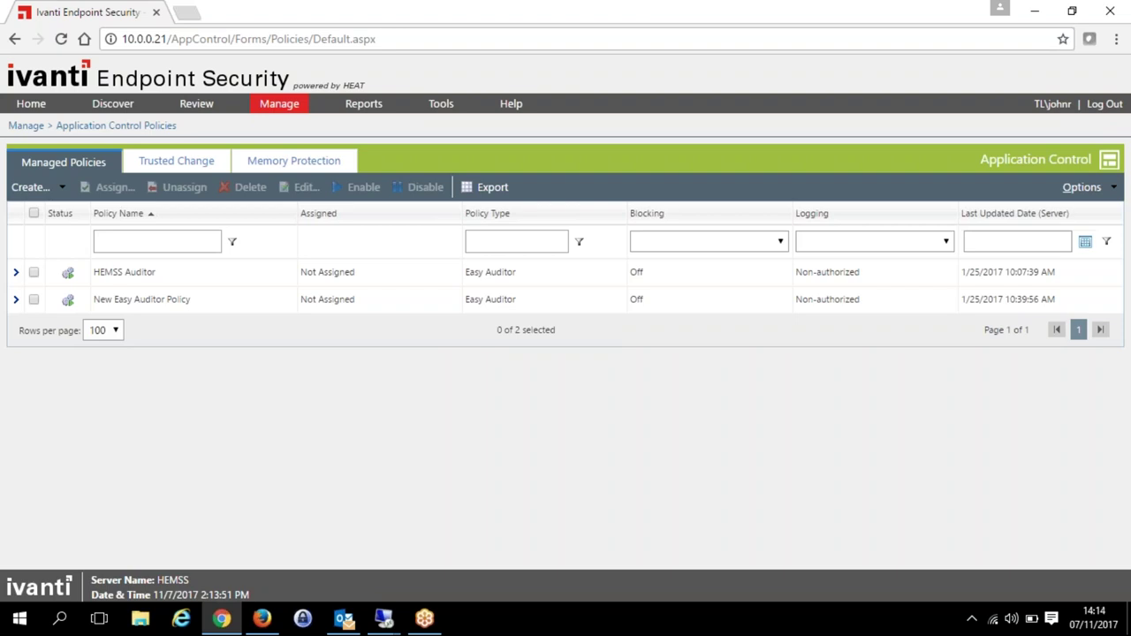
left_click(52, 193)
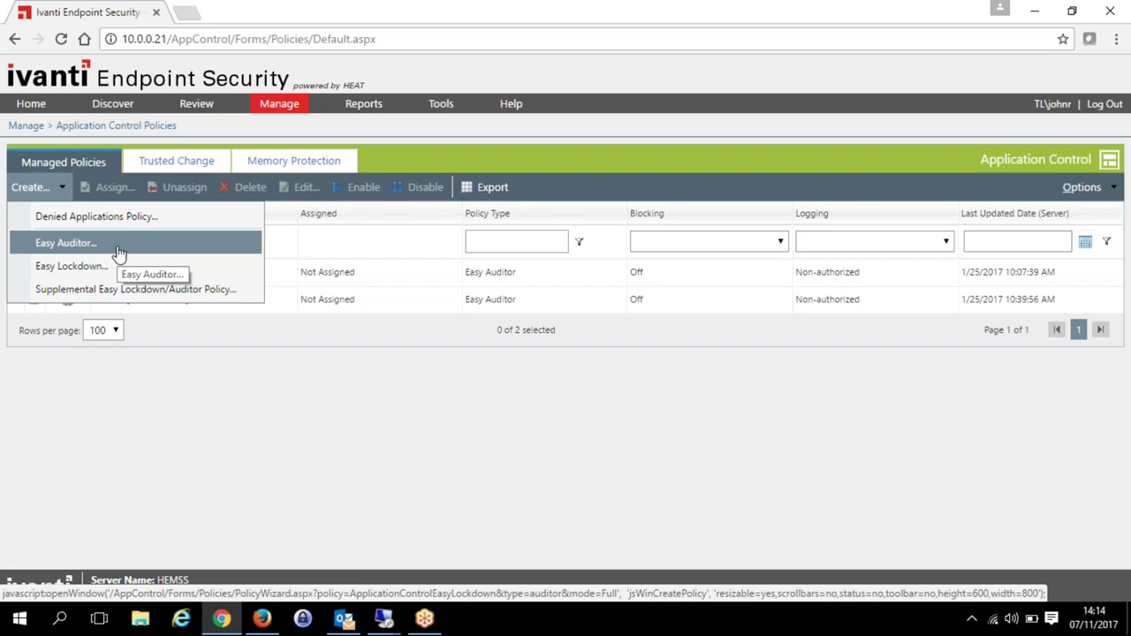
left_click(161, 167)
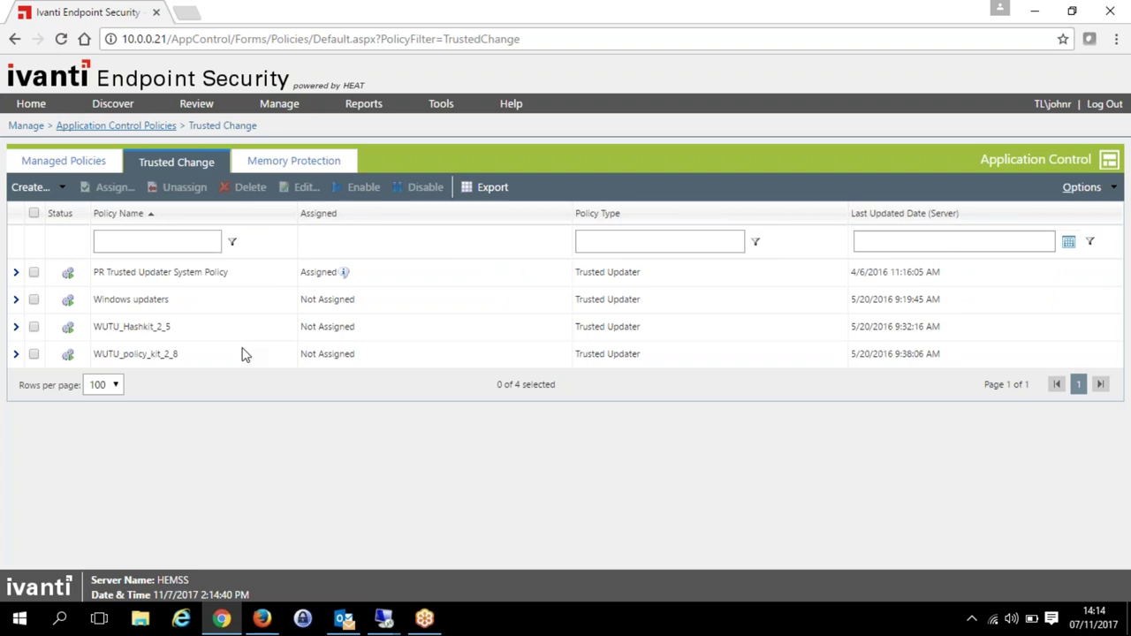
- Open a new Local Authorization policy, examine its name and execution settings, and close it without saving
left_click(62, 191)
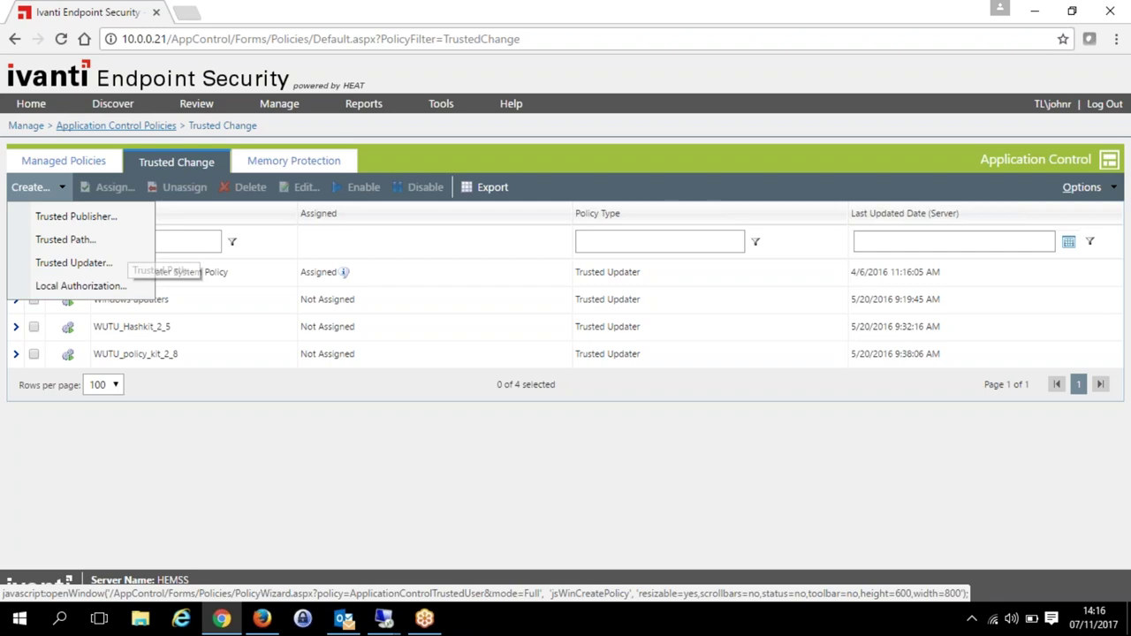
left_click(124, 289)
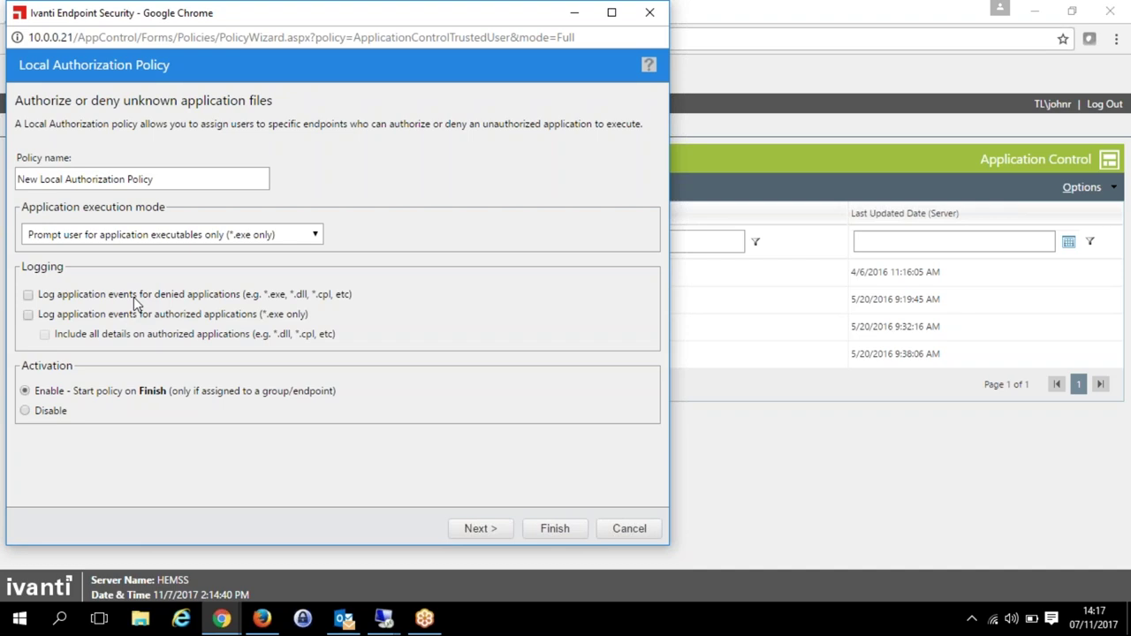
left_click(247, 179)
left_click_drag(248, 178, 11, 175)
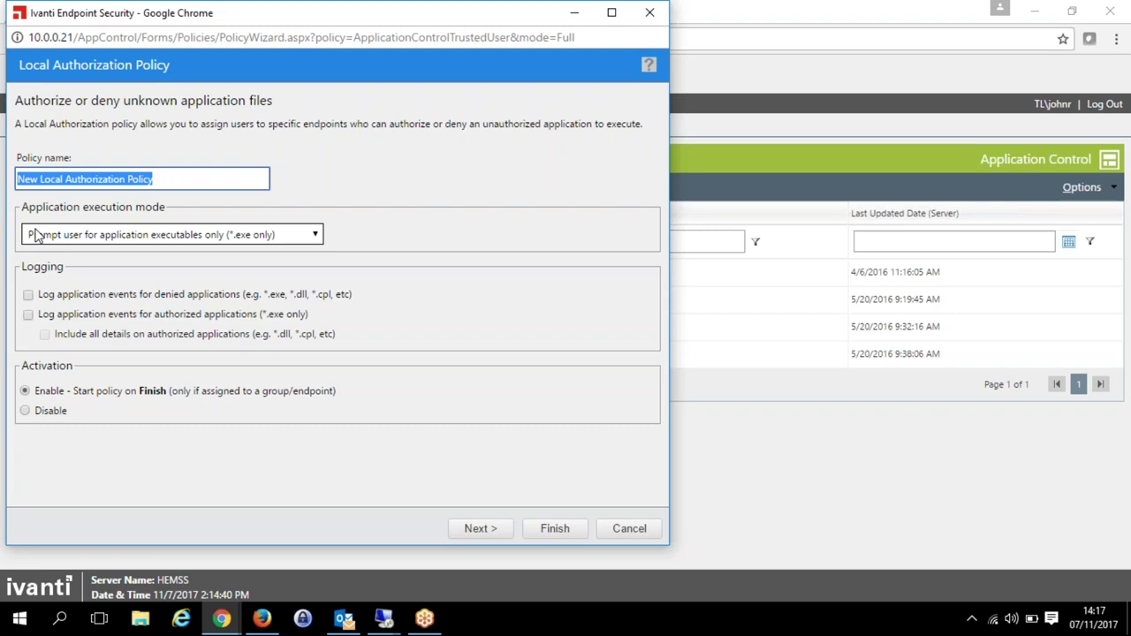
left_click(651, 22)
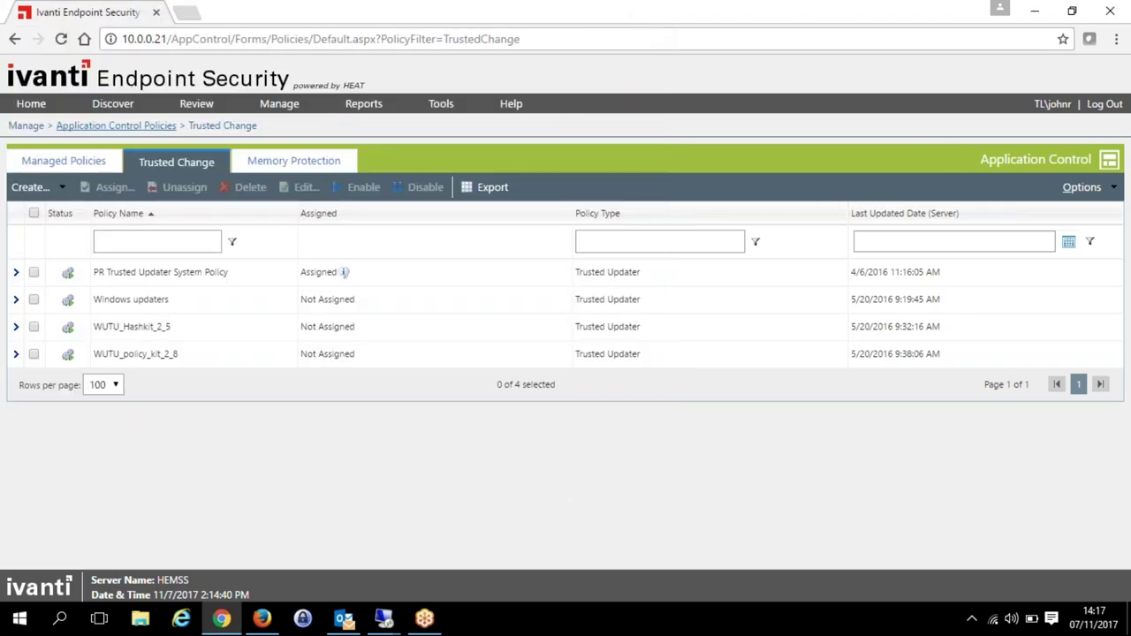
- Return to the home dashboard and examine the AntiVirus entry in the product licences
left_click(42, 107)
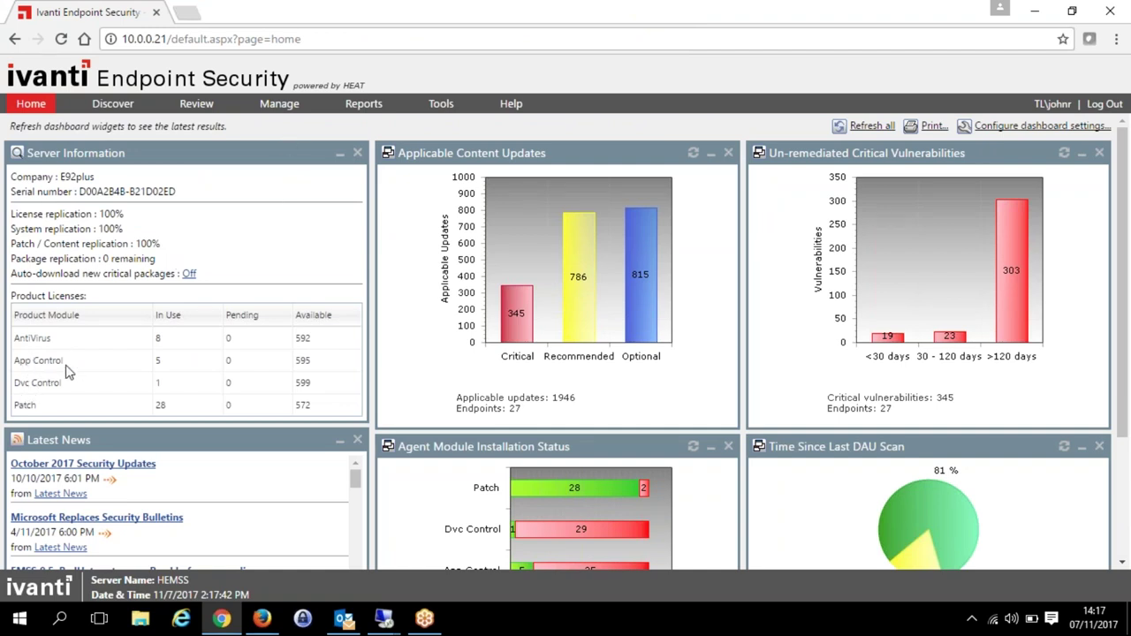
left_click_drag(18, 340, 55, 347)
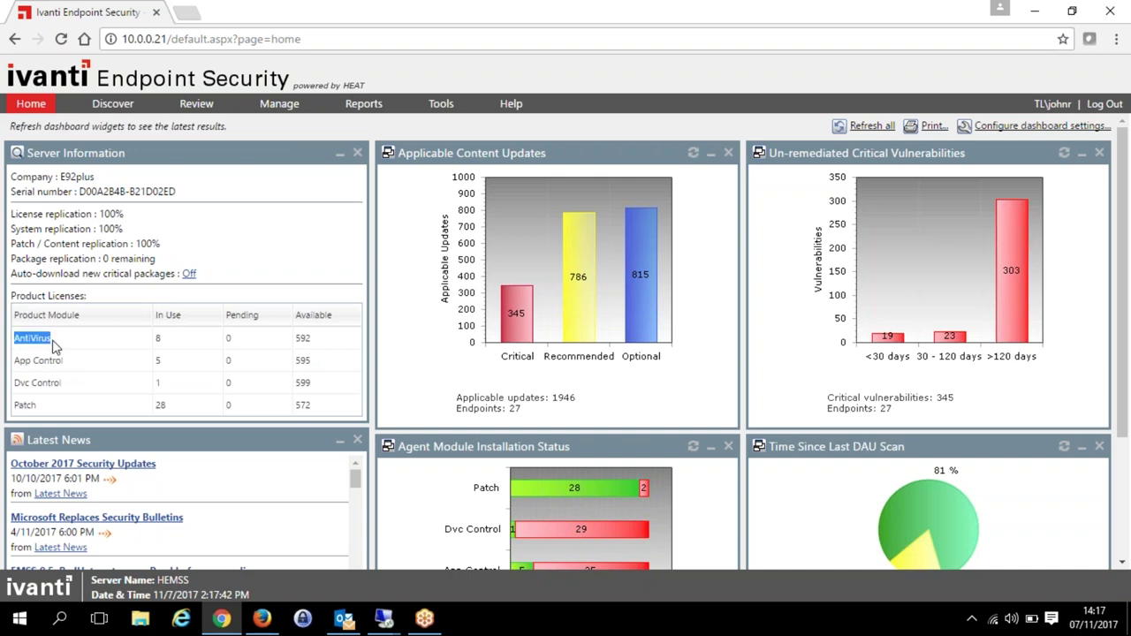
left_click(279, 259)
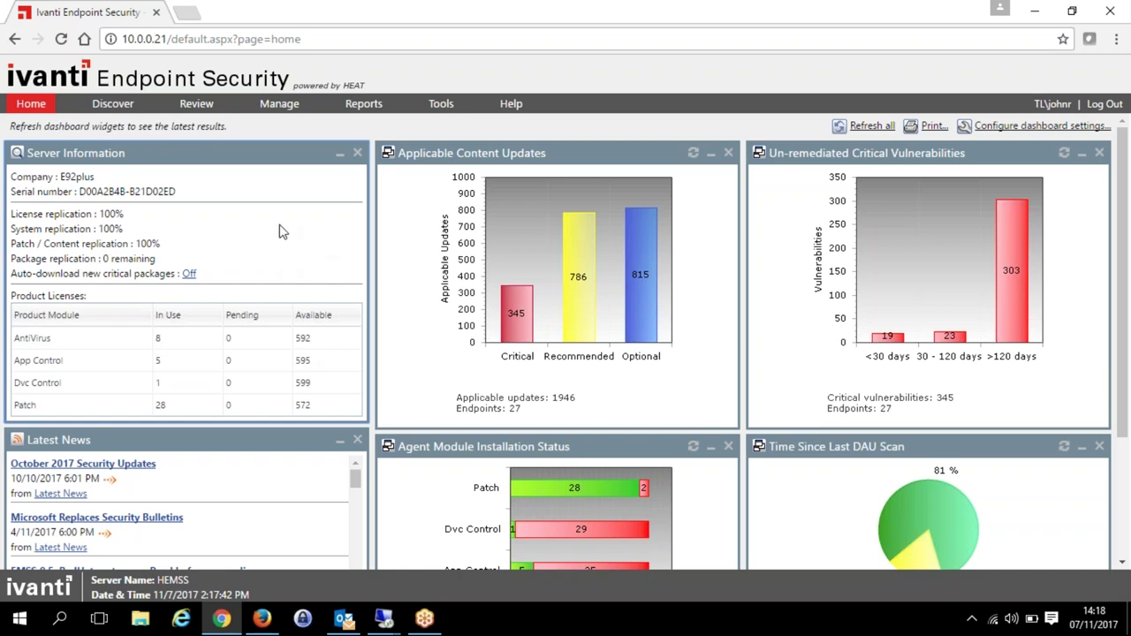
- Open the AntiVirus policies and start creating a real-time monitoring policy
left_click(279, 106)
left_click(303, 301)
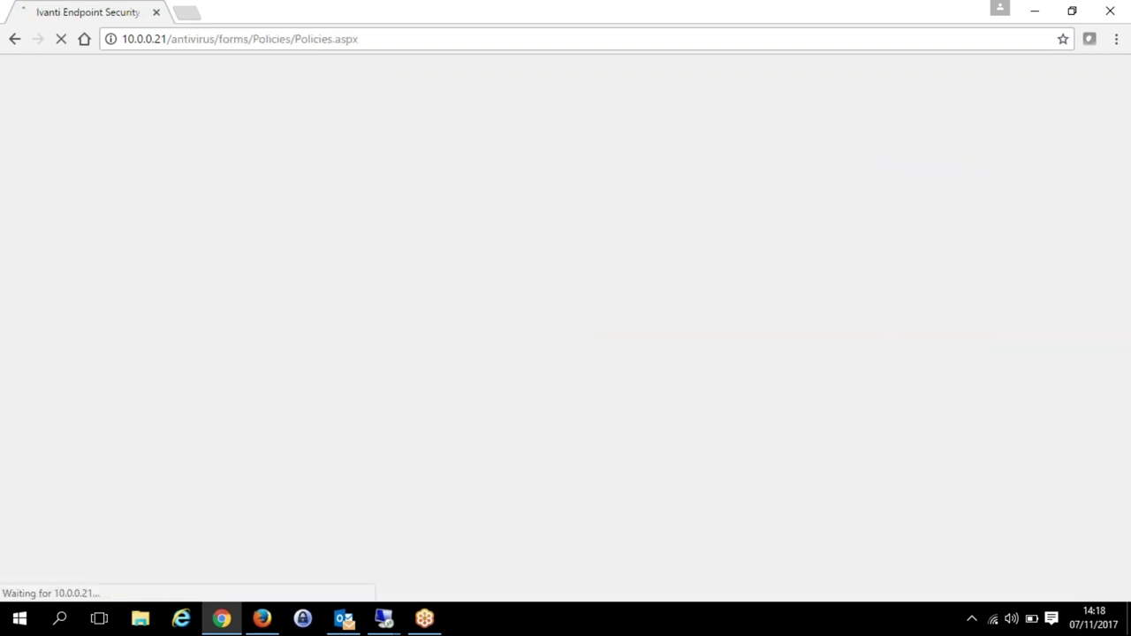
mouse_move(51, 190)
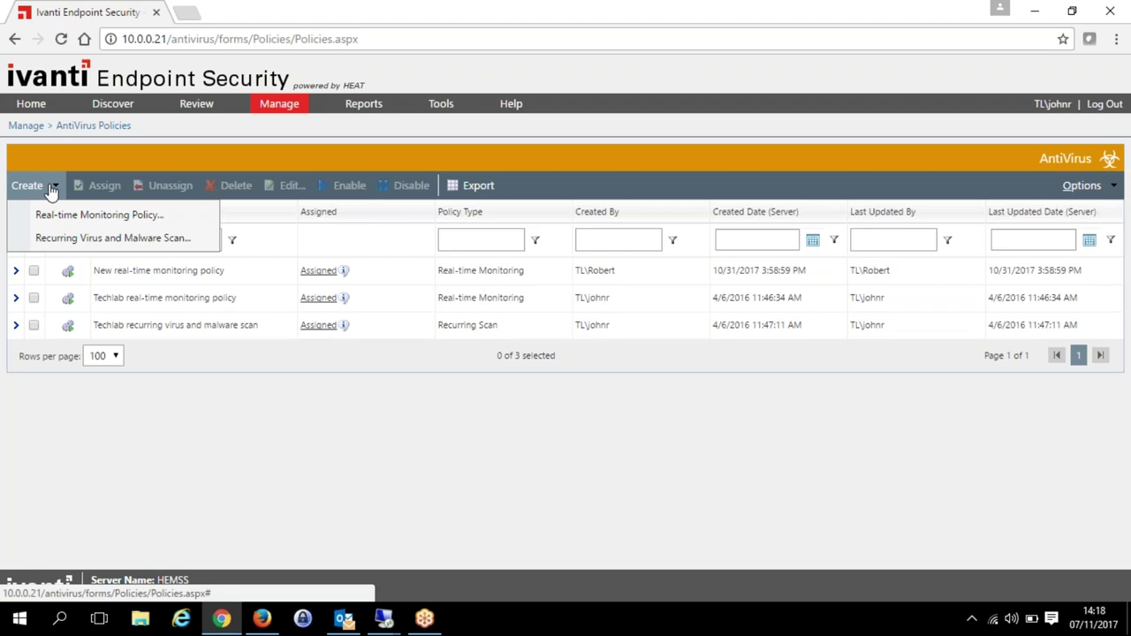
left_click(97, 214)
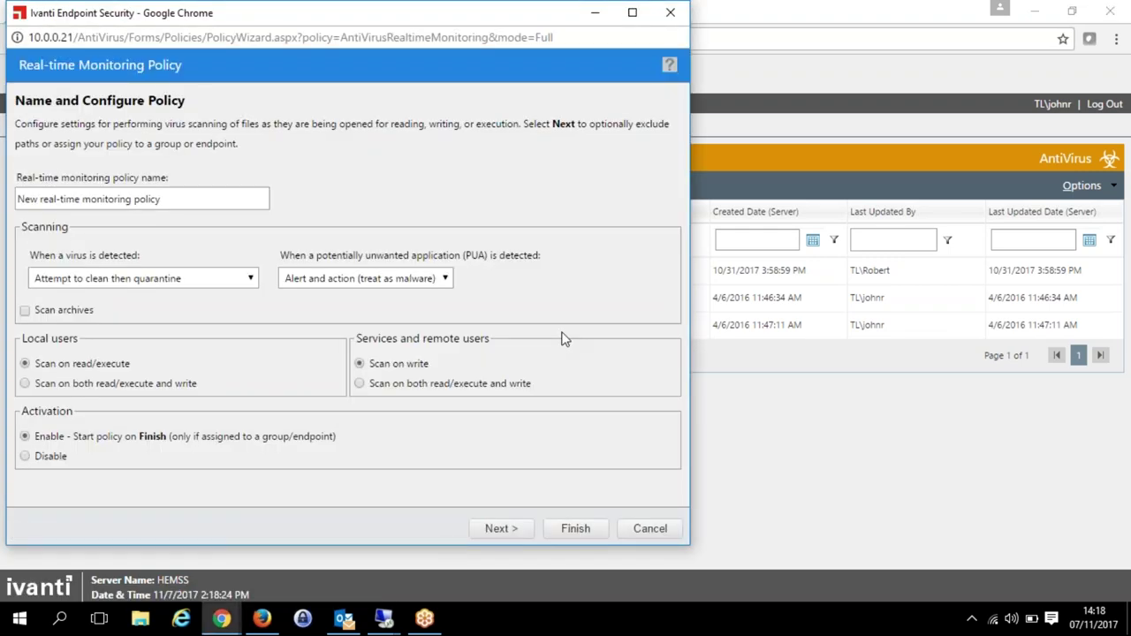
- Examine the actions for a detected virus in the real-time monitoring policy and try to continue to its exclusions
left_click(66, 283)
left_click(66, 281)
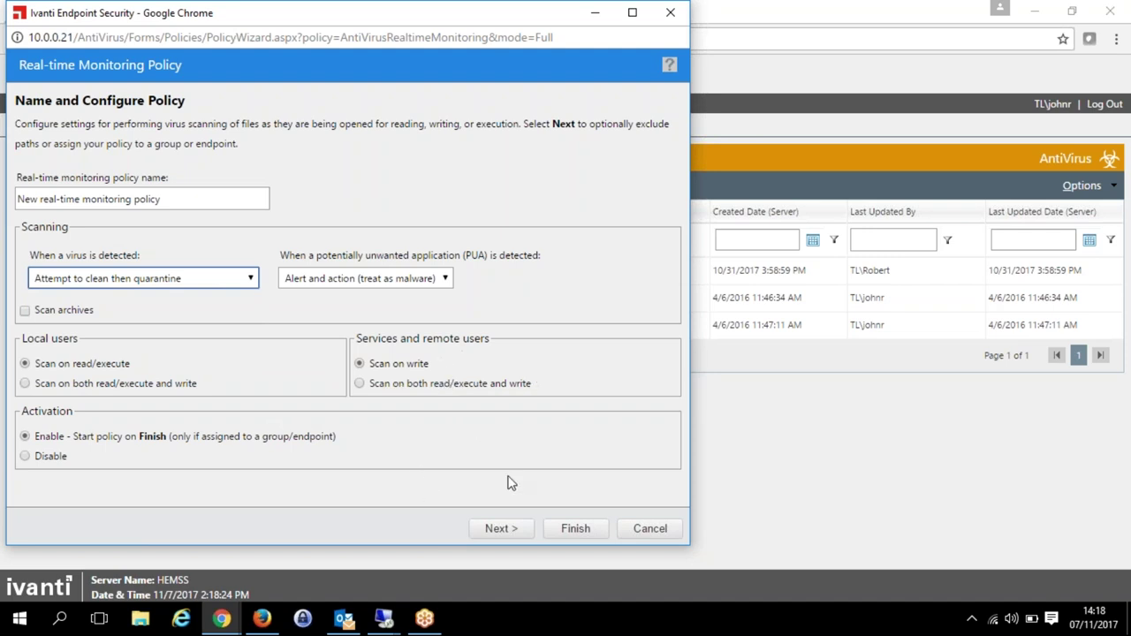
left_click(512, 530)
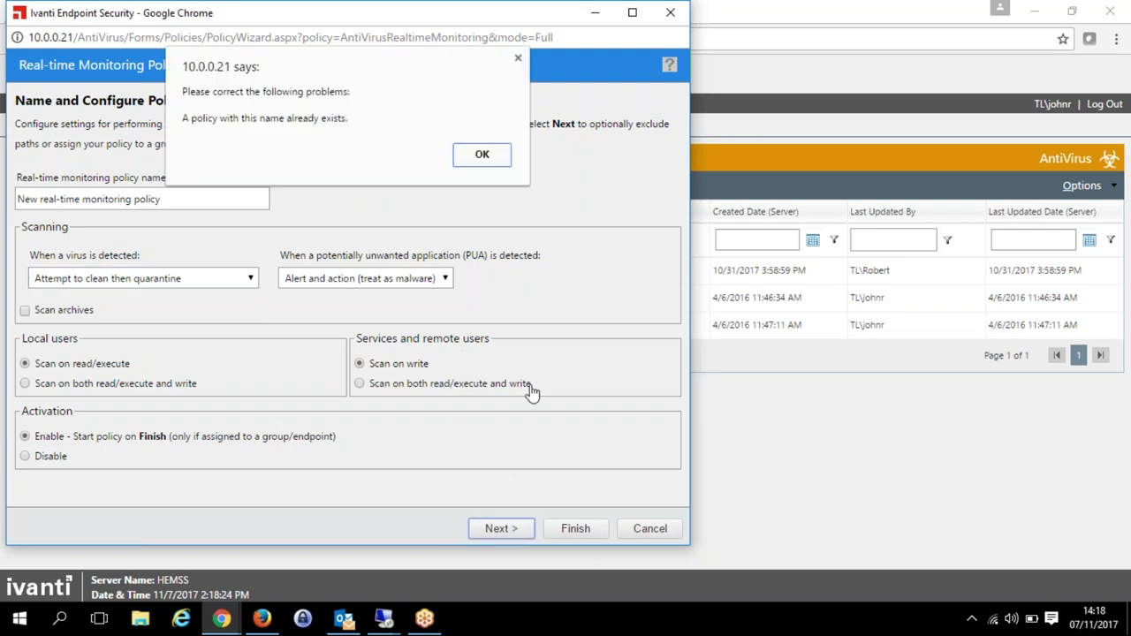
- Append 3 to the real-time monitoring policy's name and examine the exclusions page's option to scan locally-attached media
left_click(485, 159)
left_click(241, 198)
type("3")
left_click(500, 528)
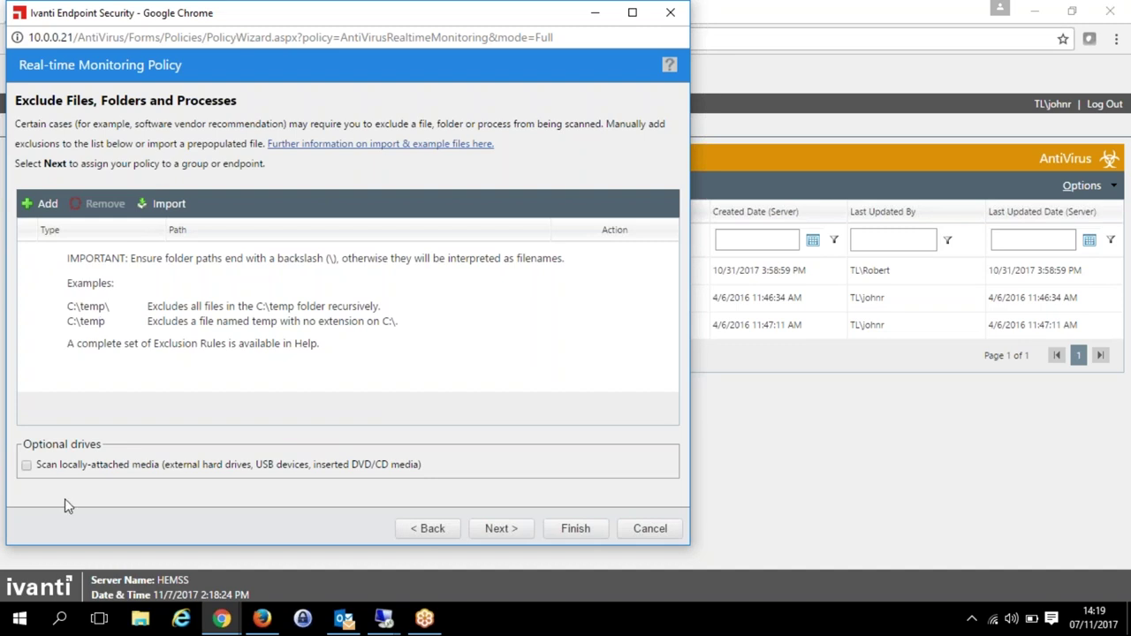
left_click_drag(38, 469, 409, 469)
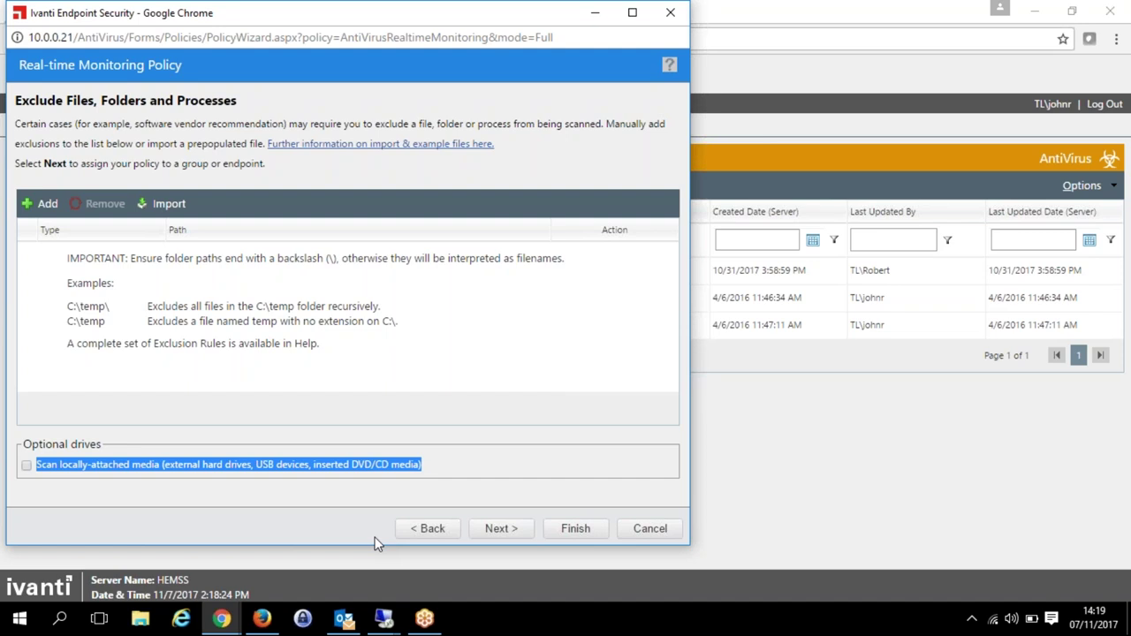
- Examine the groups and endpoints available for policy assignment, including the Windows system groups, and cancel the new policy
left_click(502, 534)
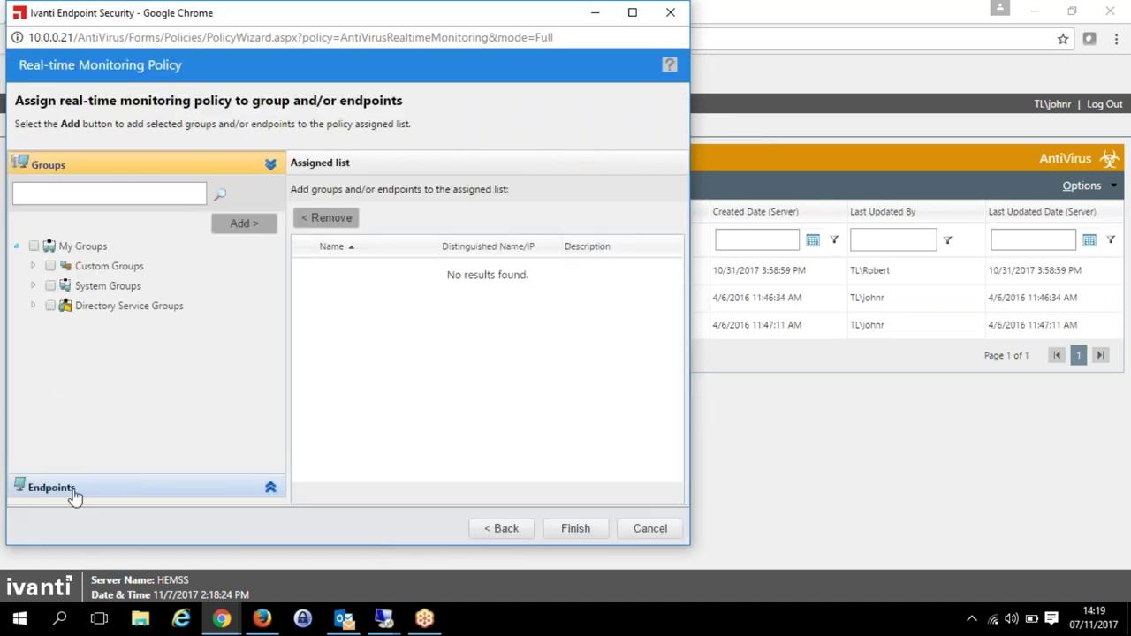
left_click(76, 491)
left_click(67, 166)
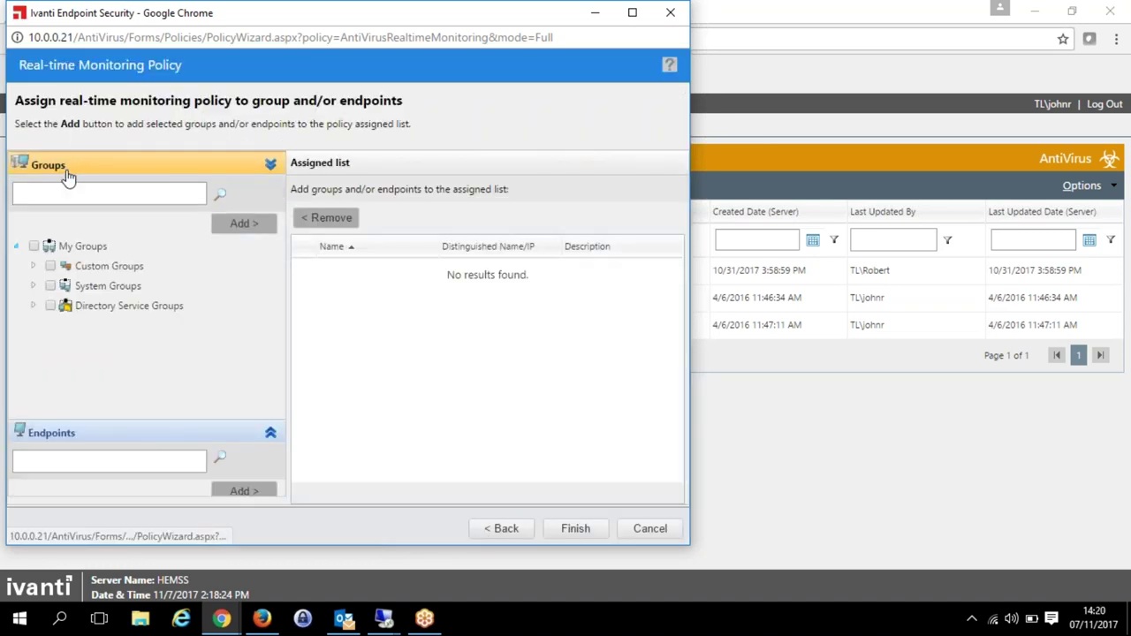
left_click(34, 285)
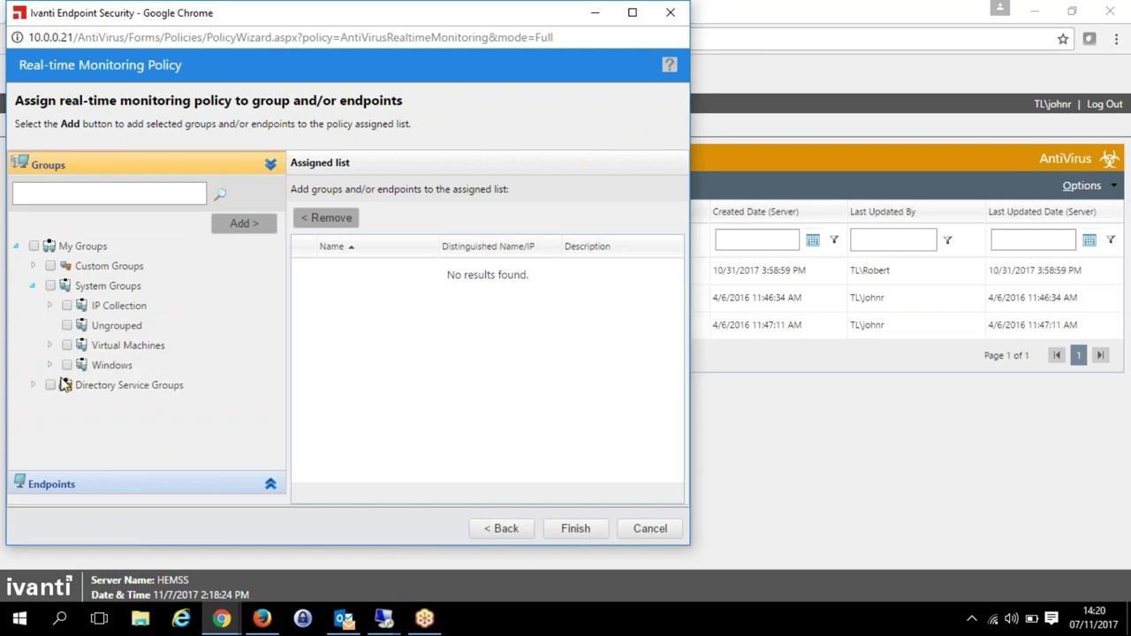
left_click(50, 365)
scroll(123, 371, "down", 1)
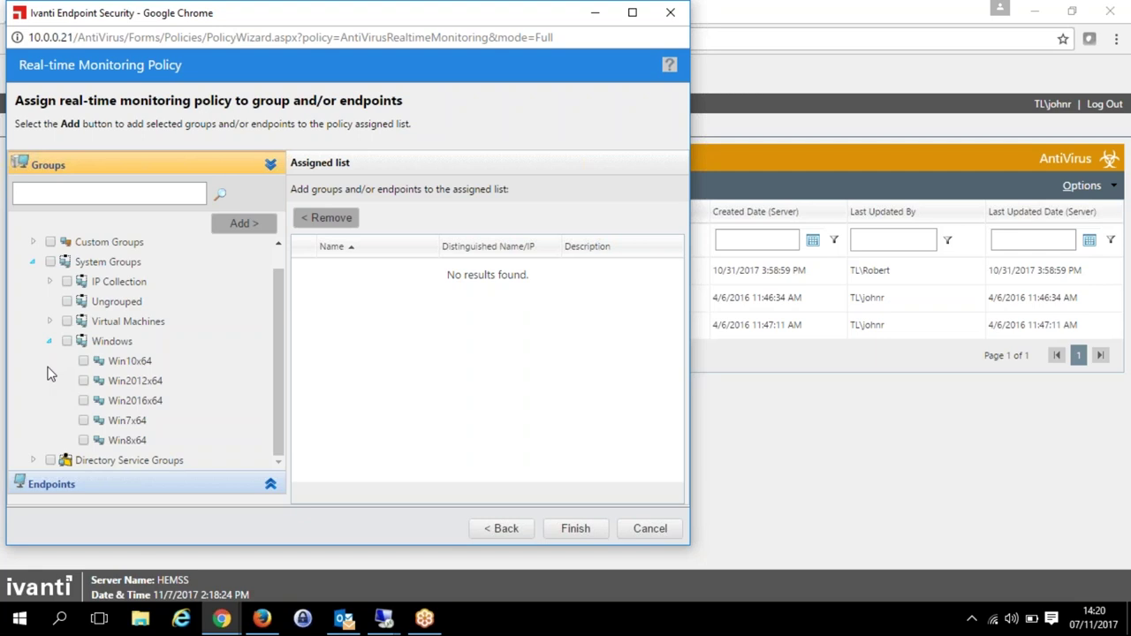
left_click(650, 528)
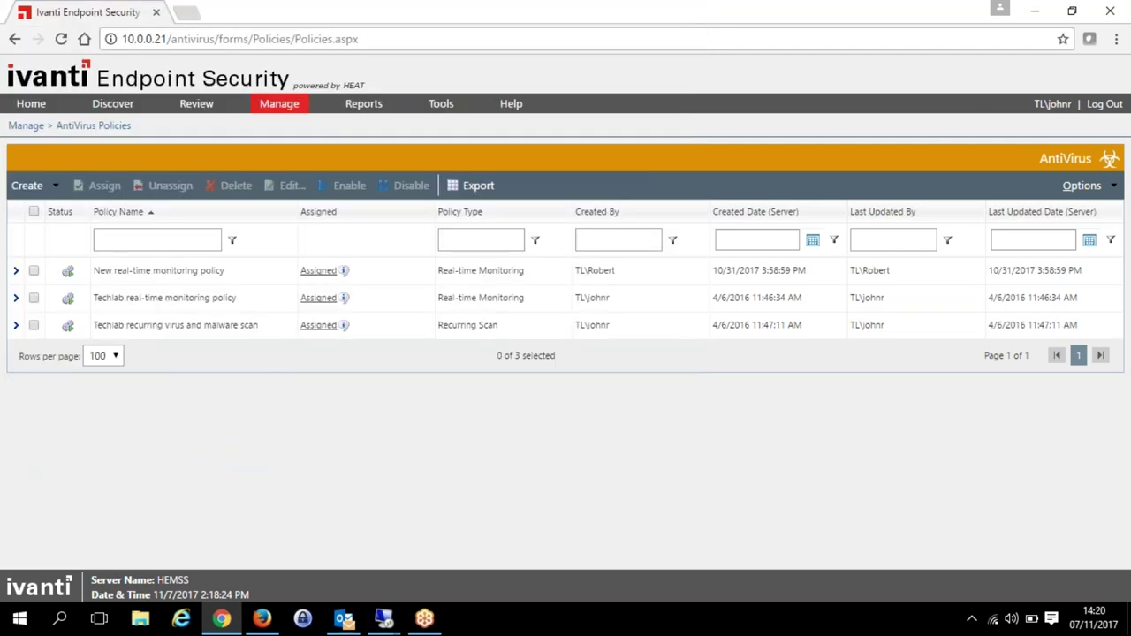
- Return to the home dashboard and examine the patch and content replication status in the server information
left_click(24, 103)
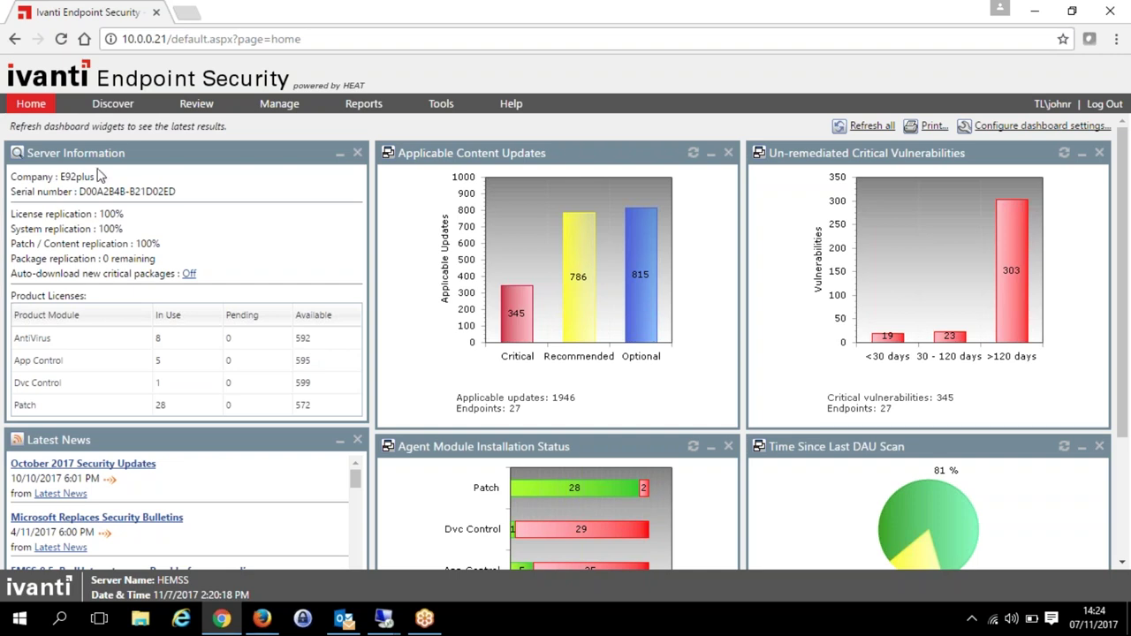
left_click_drag(163, 244, 137, 243)
left_click(147, 244)
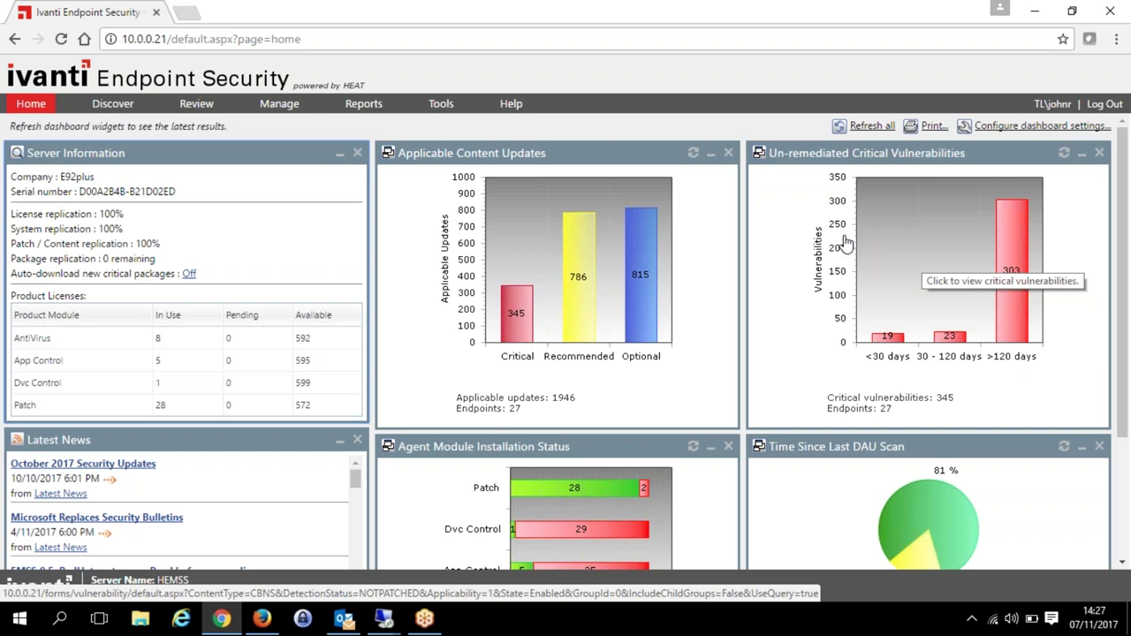
triple_click(773, 135)
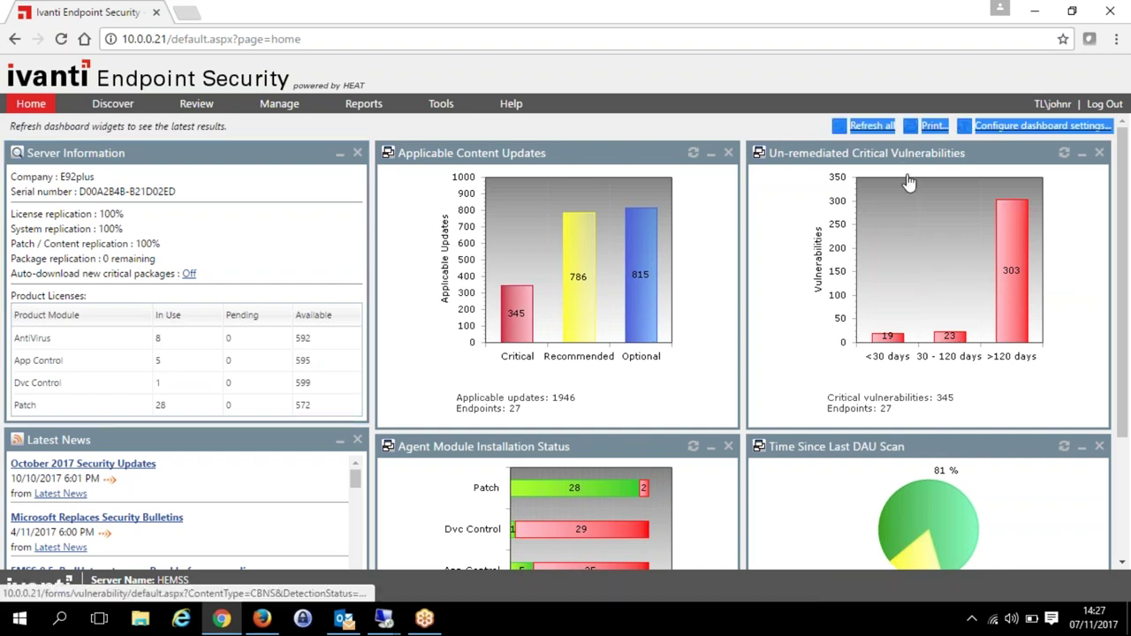
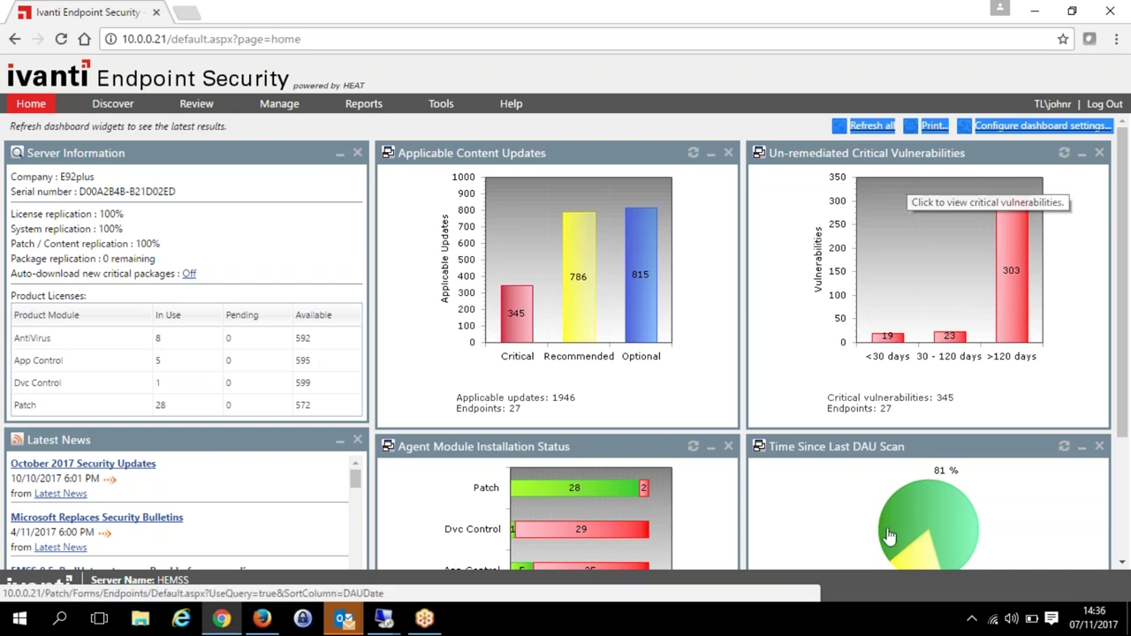
triple_click(1116, 464)
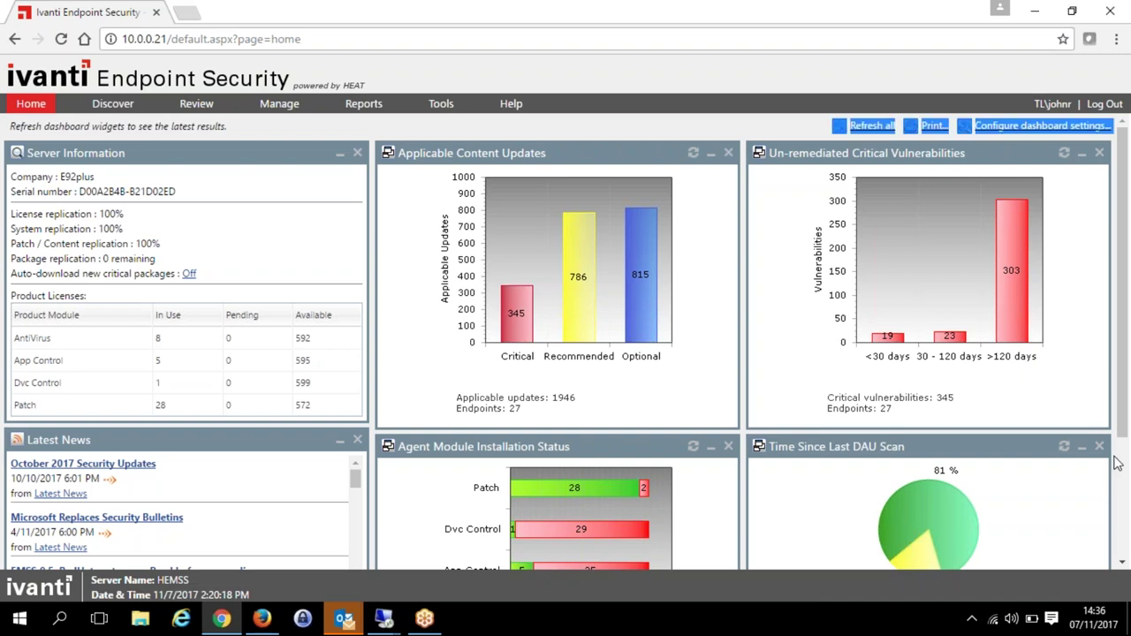
left_click(920, 370)
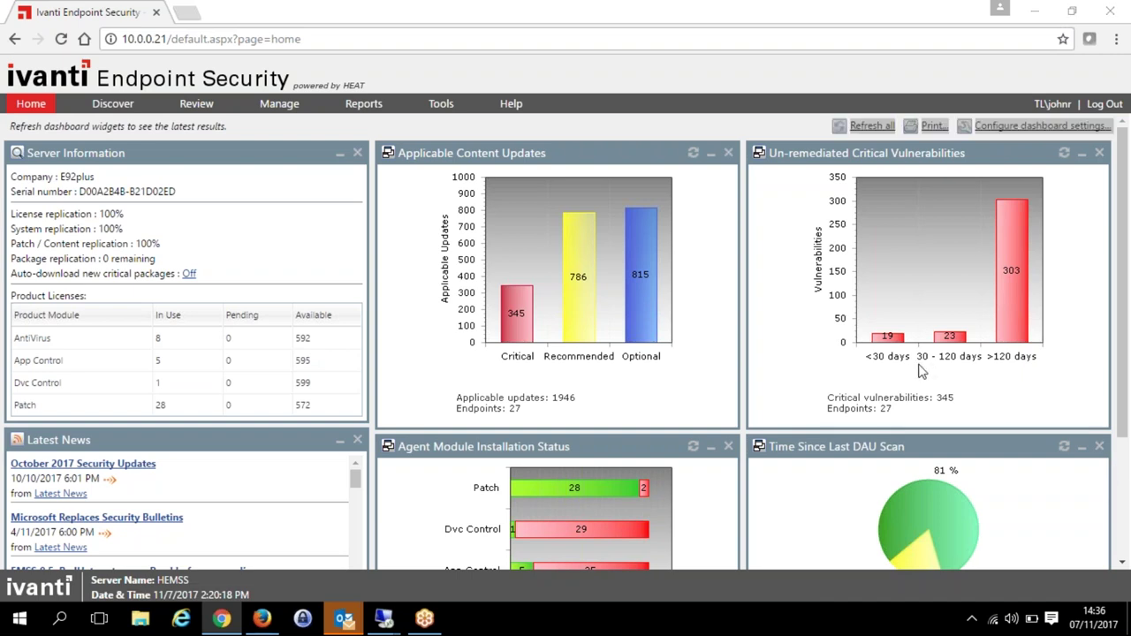